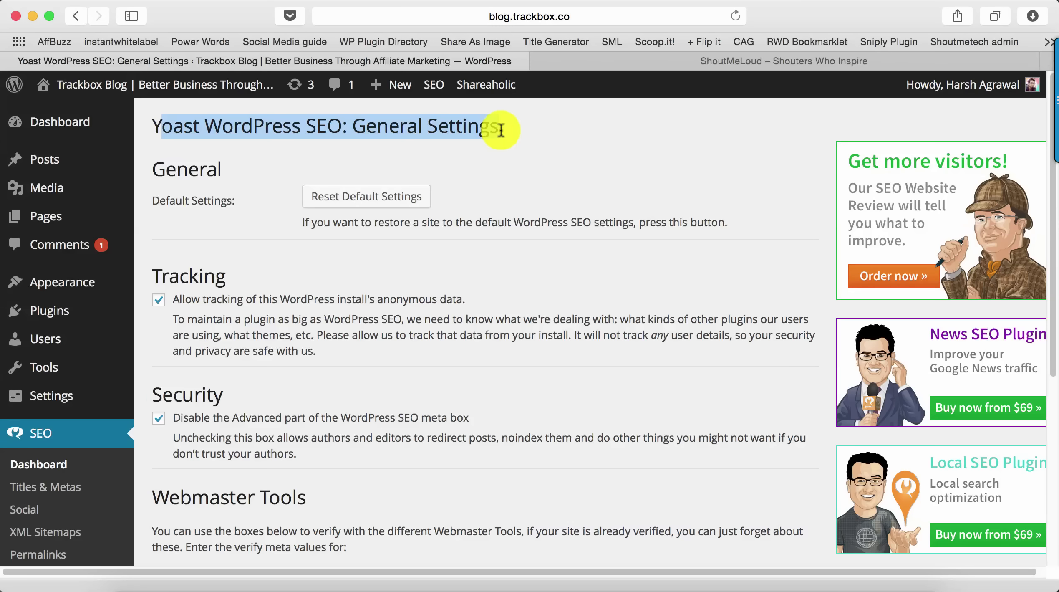
Step: Examine the Yoast General Settings page, from the tracking and security options down to the webmaster verification fields
{"action": "scroll", "coordinate": [382, 249], "scroll_direction": "down", "scroll_amount": 2}
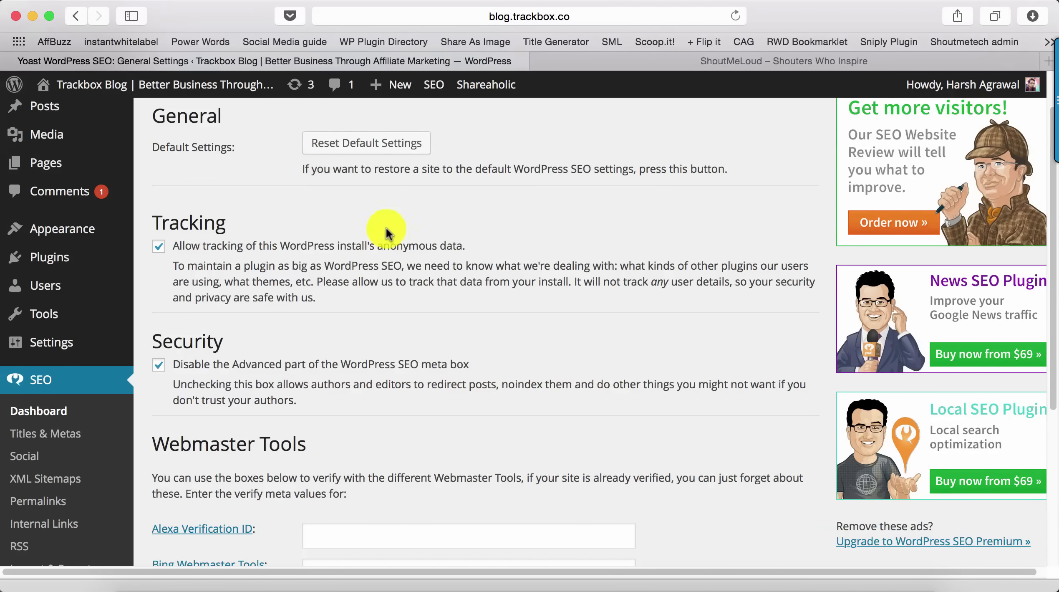
{"action": "scroll", "coordinate": [386, 232], "scroll_direction": "up", "scroll_amount": 2}
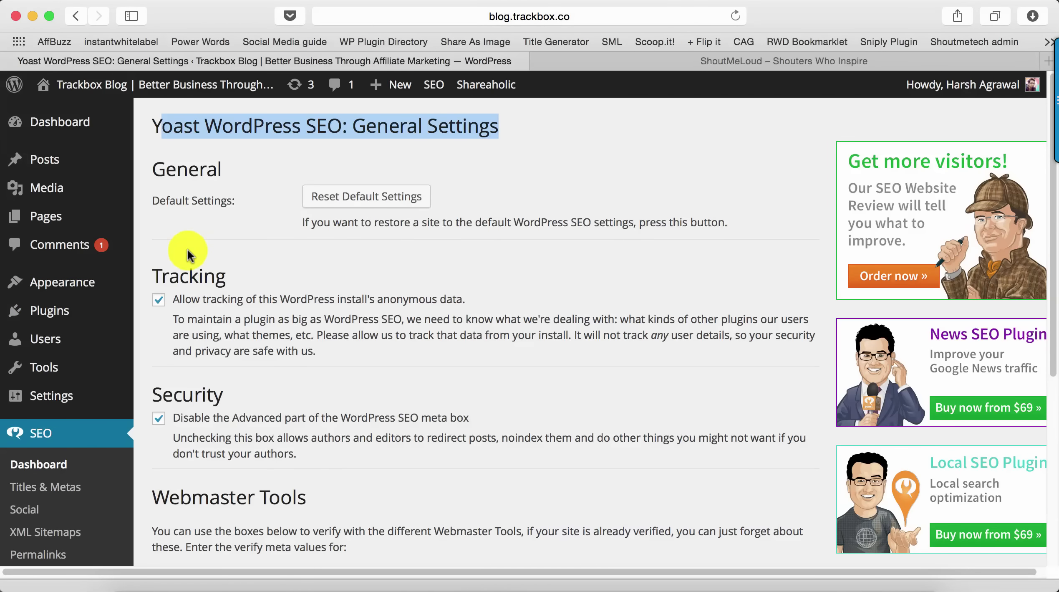
{"action": "scroll", "coordinate": [167, 284], "scroll_direction": "down", "scroll_amount": 3}
{"action": "scroll", "coordinate": [22, 343], "scroll_direction": "down", "scroll_amount": 5}
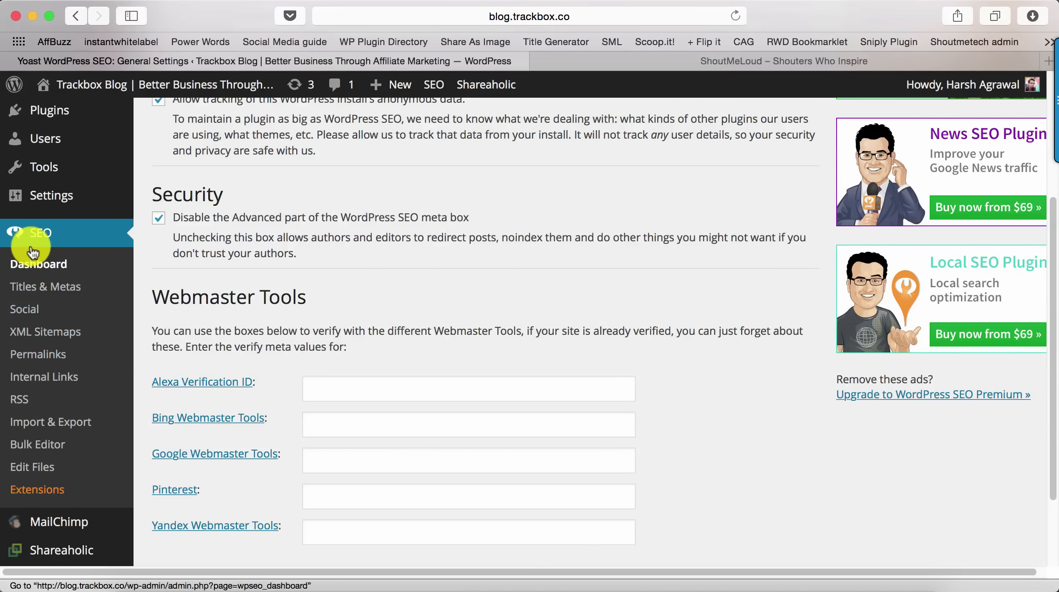
{"action": "left_click", "coordinate": [110, 264]}
{"action": "scroll", "coordinate": [190, 249], "scroll_direction": "up", "scroll_amount": 1}
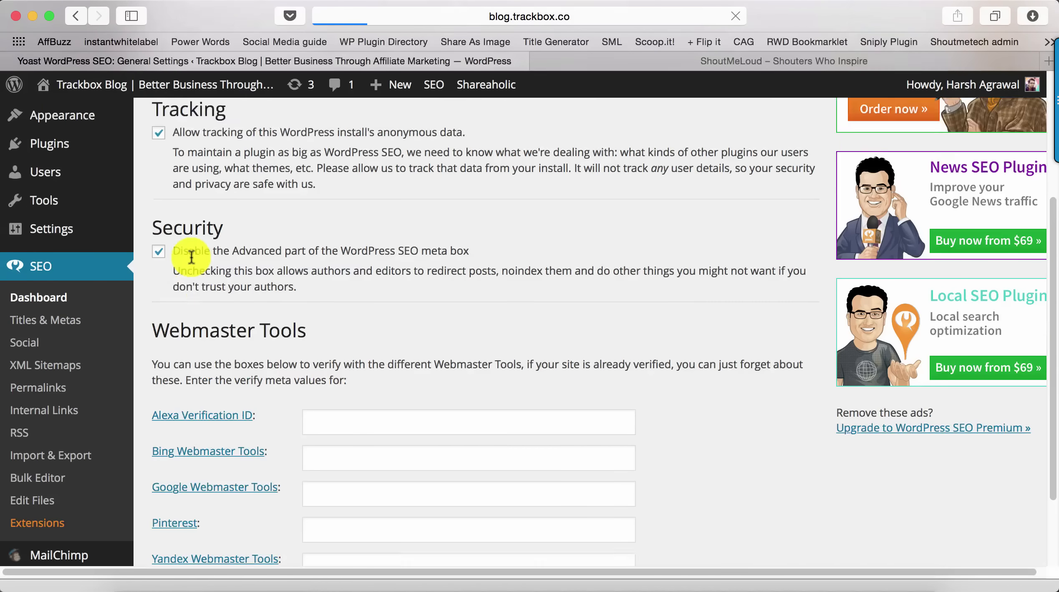
{"action": "scroll", "coordinate": [206, 237], "scroll_direction": "down", "scroll_amount": 4}
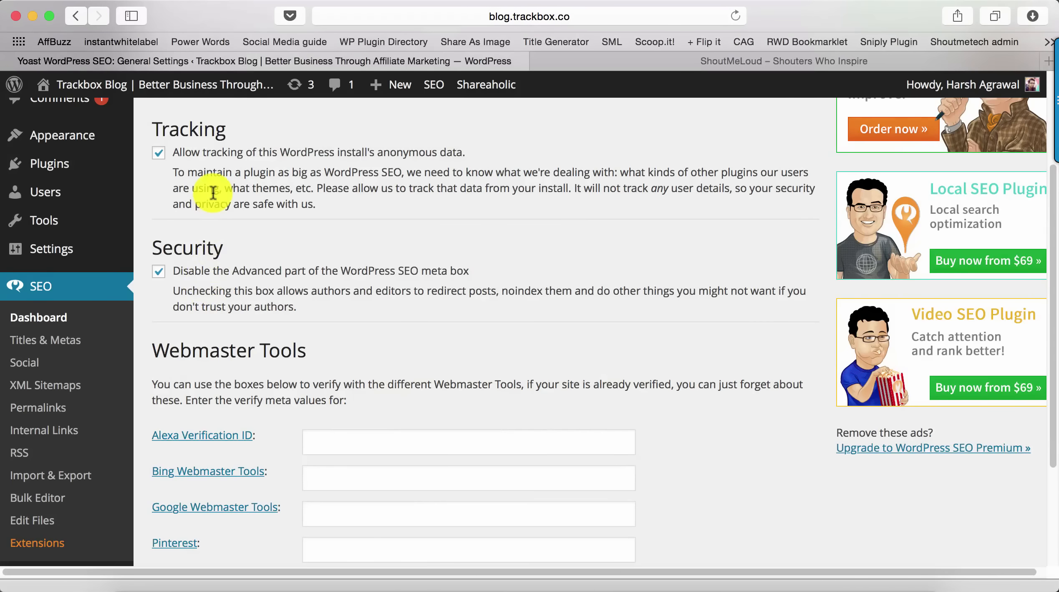
{"action": "scroll", "coordinate": [208, 196], "scroll_direction": "up", "scroll_amount": 4}
{"action": "scroll", "coordinate": [221, 292], "scroll_direction": "down", "scroll_amount": 3}
{"action": "scroll", "coordinate": [238, 360], "scroll_direction": "down", "scroll_amount": 4}
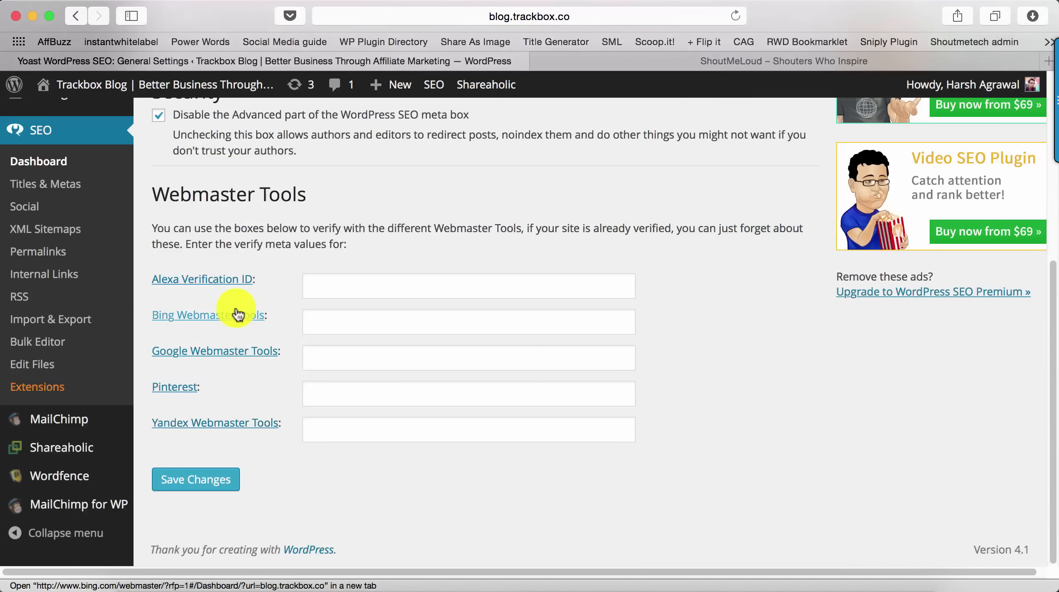
{"action": "left_click", "coordinate": [316, 284]}
{"action": "left_click", "coordinate": [316, 319]}
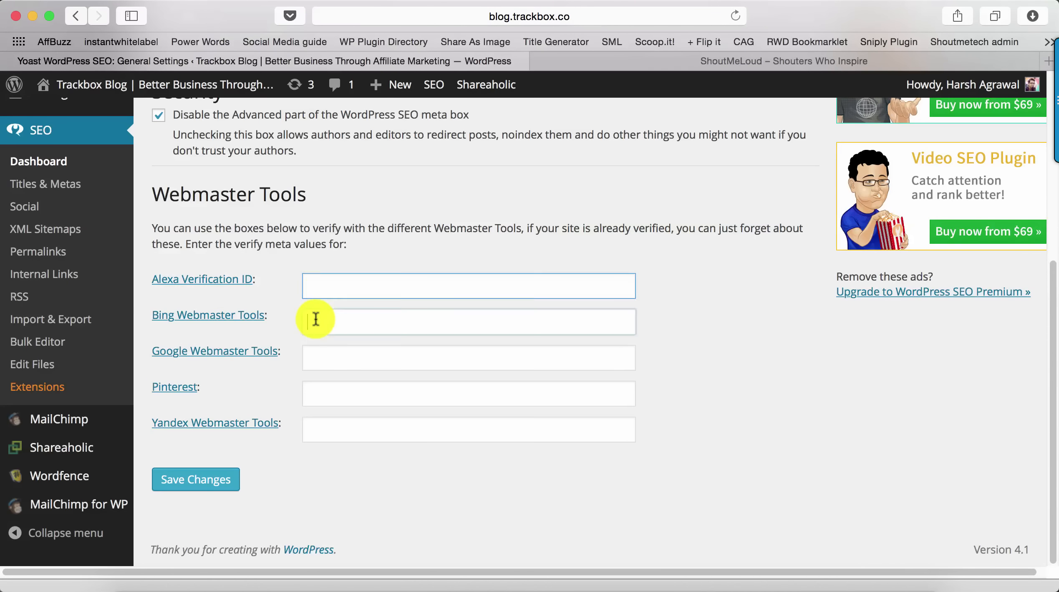
{"action": "left_click", "coordinate": [332, 356]}
{"action": "left_click", "coordinate": [341, 399]}
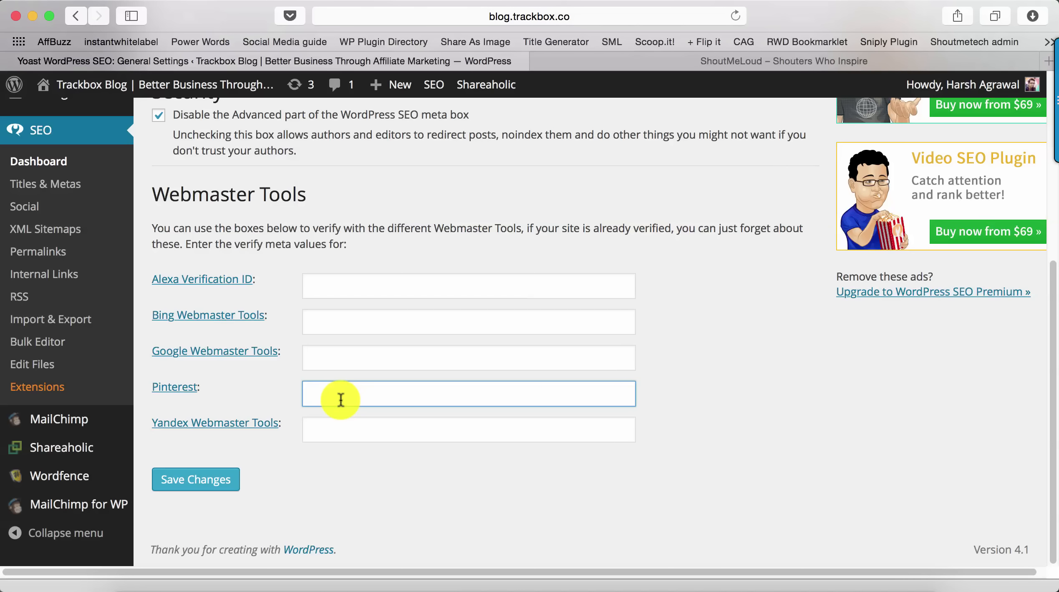
{"action": "left_click", "coordinate": [319, 357]}
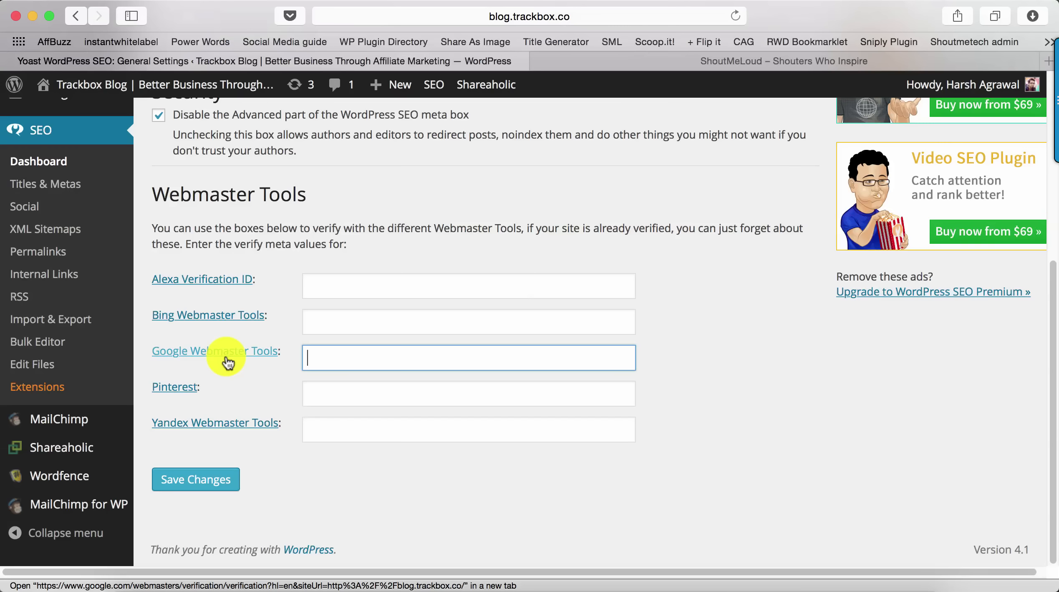
Step: Open the Google Webmaster Tools verification page for the blog and copy the meta tag of the alternate HTML tag method
{"action": "left_click", "coordinate": [228, 362], "text": "super"}
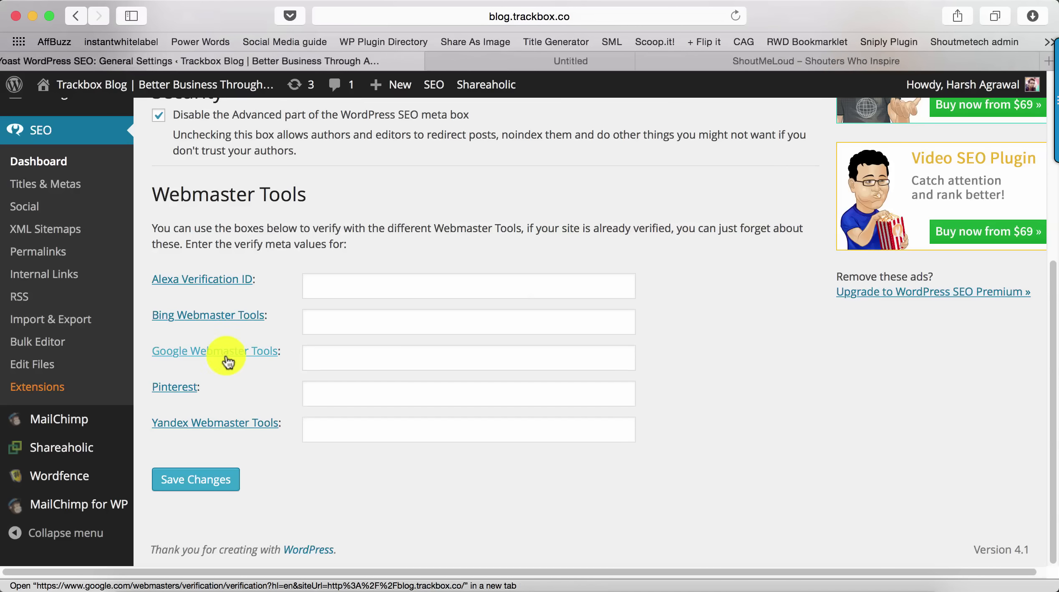
{"action": "left_click", "coordinate": [514, 65]}
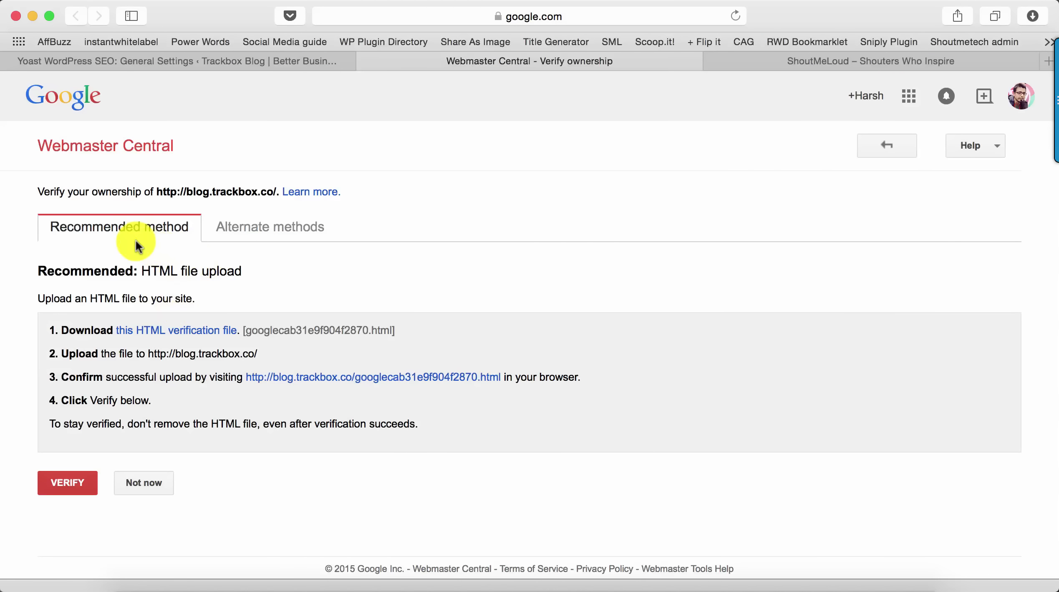
{"action": "left_click", "coordinate": [253, 230]}
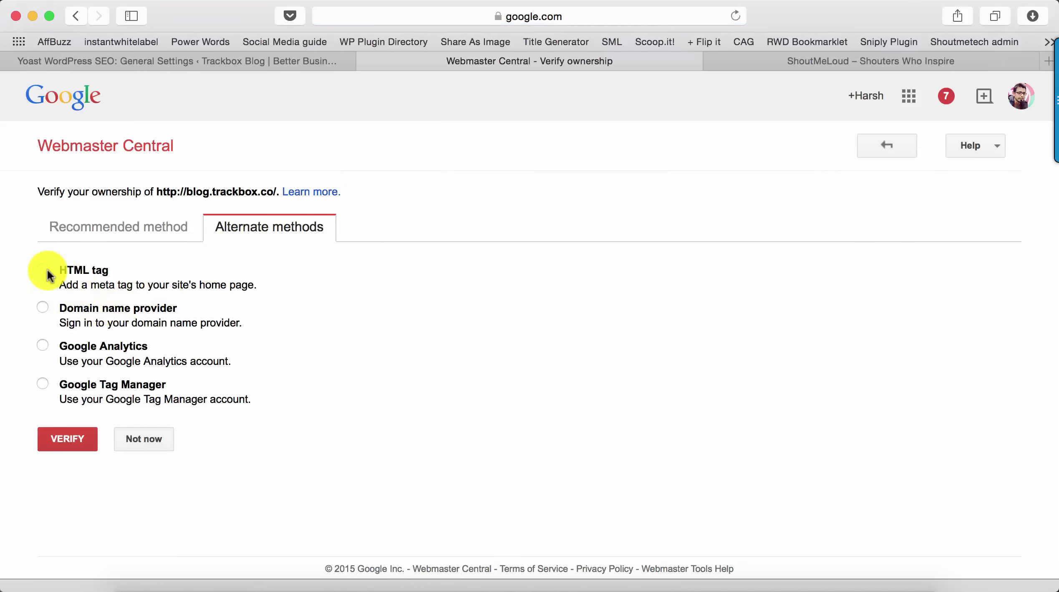
{"action": "left_click", "coordinate": [42, 271]}
{"action": "left_click_drag", "start_coordinate": [257, 350], "coordinate": [814, 353]}
{"action": "key", "text": "super+c"}
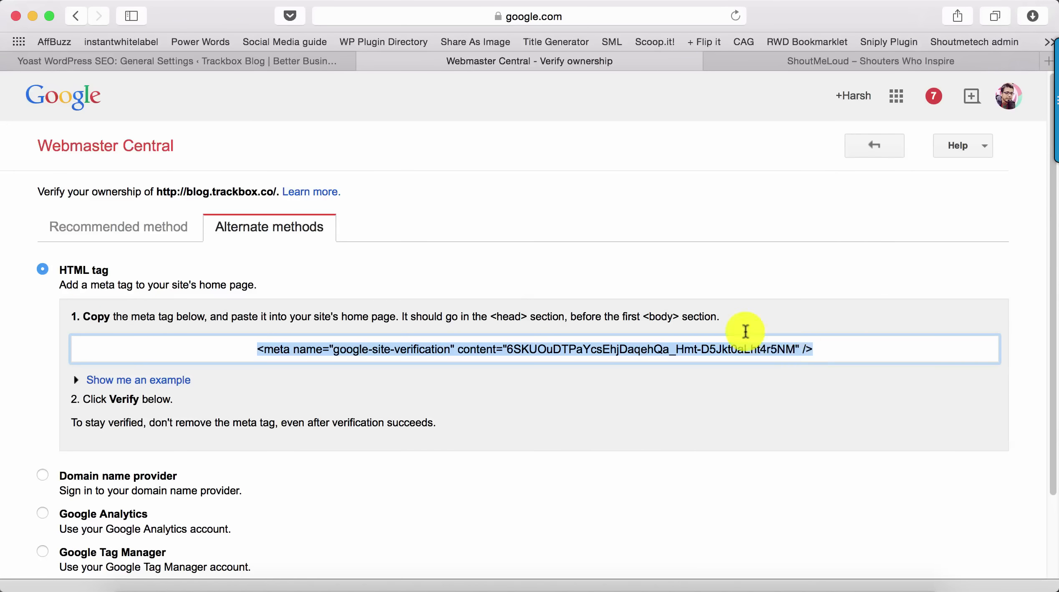
Step: Paste the tag into the plugin's Google Webmaster Tools field, trim it to the verification code only, and save the settings
{"action": "left_click", "coordinate": [325, 62]}
{"action": "left_click", "coordinate": [421, 358]}
{"action": "key", "text": "super+v"}
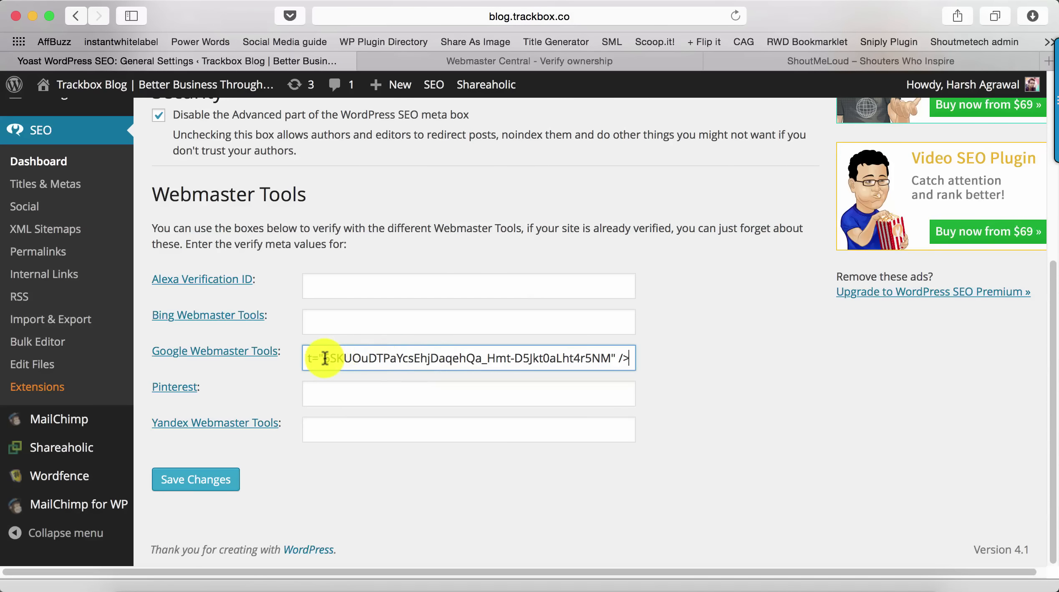
{"action": "left_click_drag", "start_coordinate": [393, 360], "coordinate": [279, 359]}
{"action": "key", "text": "BackSpace"}
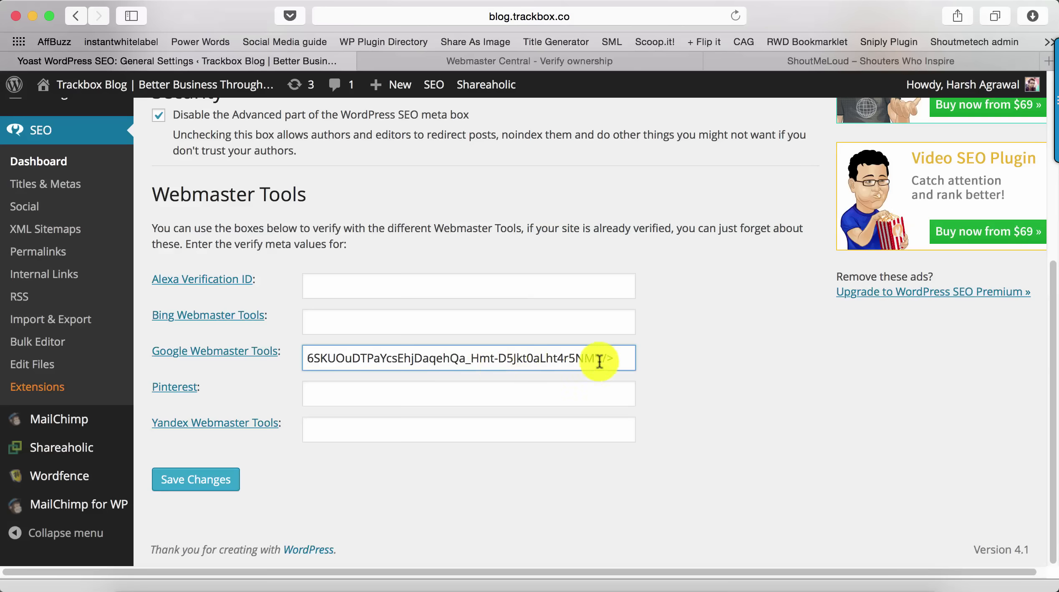
{"action": "left_click_drag", "start_coordinate": [599, 358], "coordinate": [631, 358]}
{"action": "key", "text": "BackSpace"}
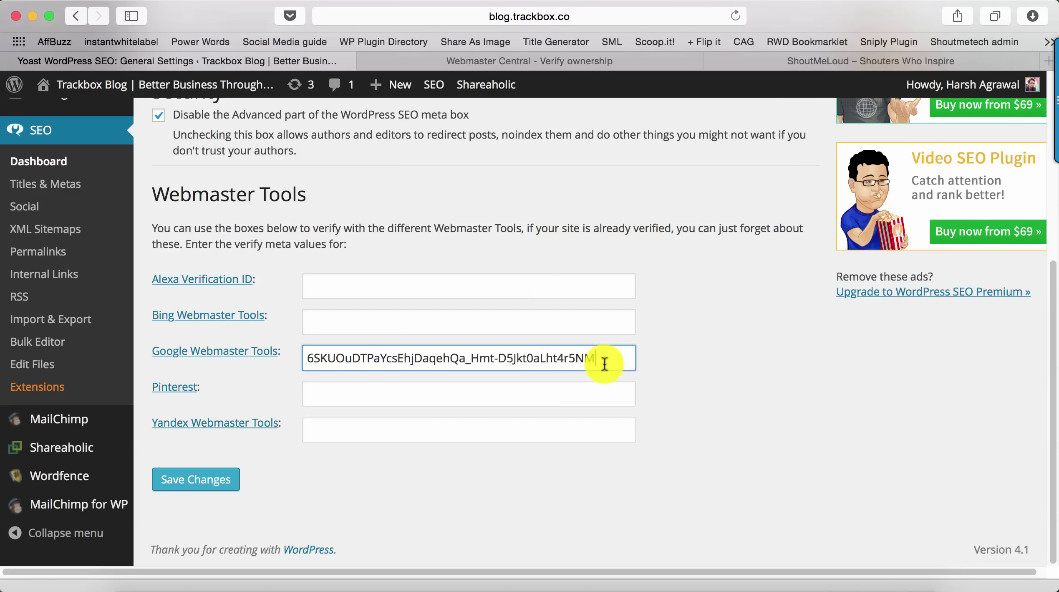
{"action": "left_click", "coordinate": [171, 481]}
Step: Verify ownership of blog.trackbox.co in Webmaster Central using the HTML tag method
{"action": "left_click", "coordinate": [529, 61]}
{"action": "scroll", "coordinate": [163, 384], "scroll_direction": "down", "scroll_amount": 3}
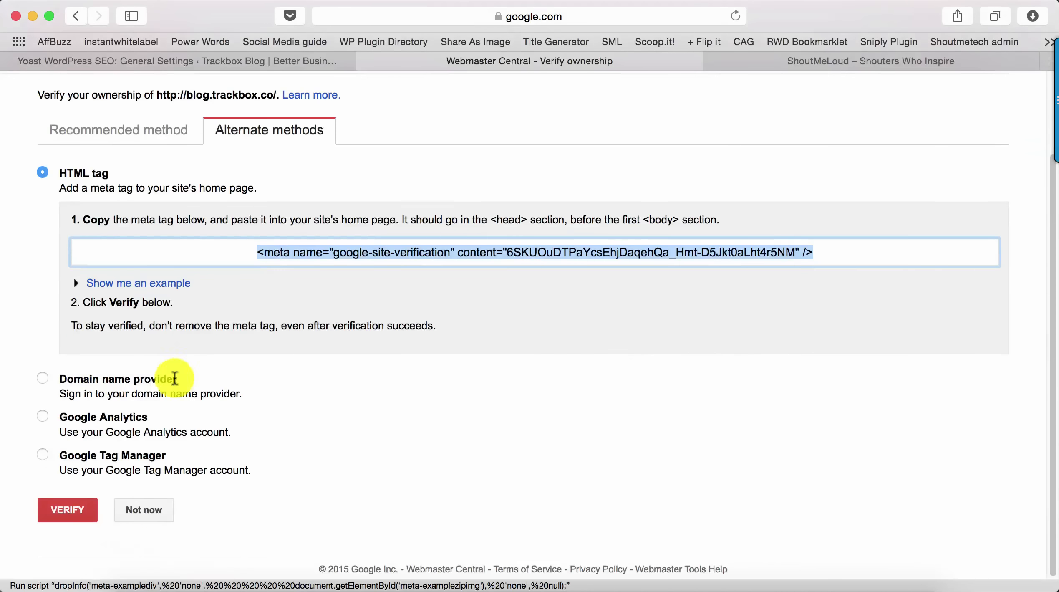
{"action": "left_click", "coordinate": [54, 513]}
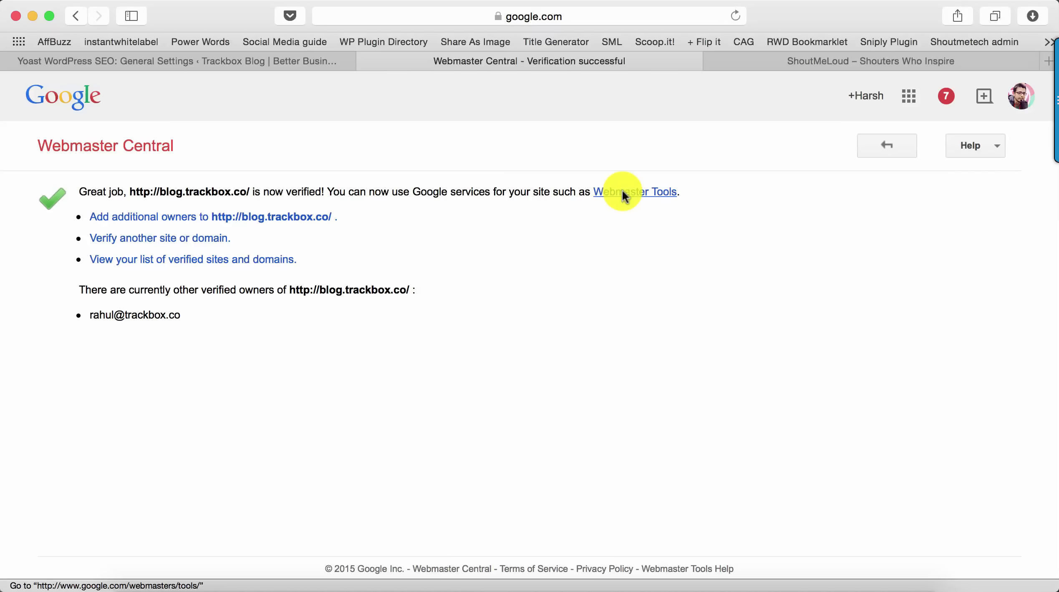
Step: Return to the Yoast General Settings and review the Alexa, Bing and Pinterest verification fields
{"action": "left_click", "coordinate": [280, 67]}
{"action": "scroll", "coordinate": [309, 224], "scroll_direction": "down", "scroll_amount": 10}
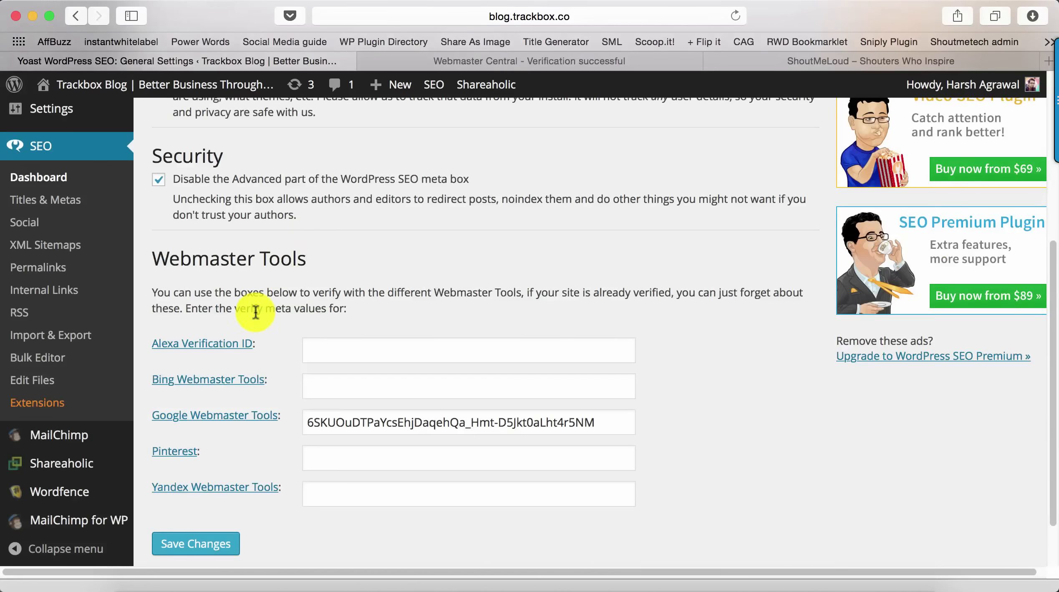
{"action": "left_click", "coordinate": [336, 384]}
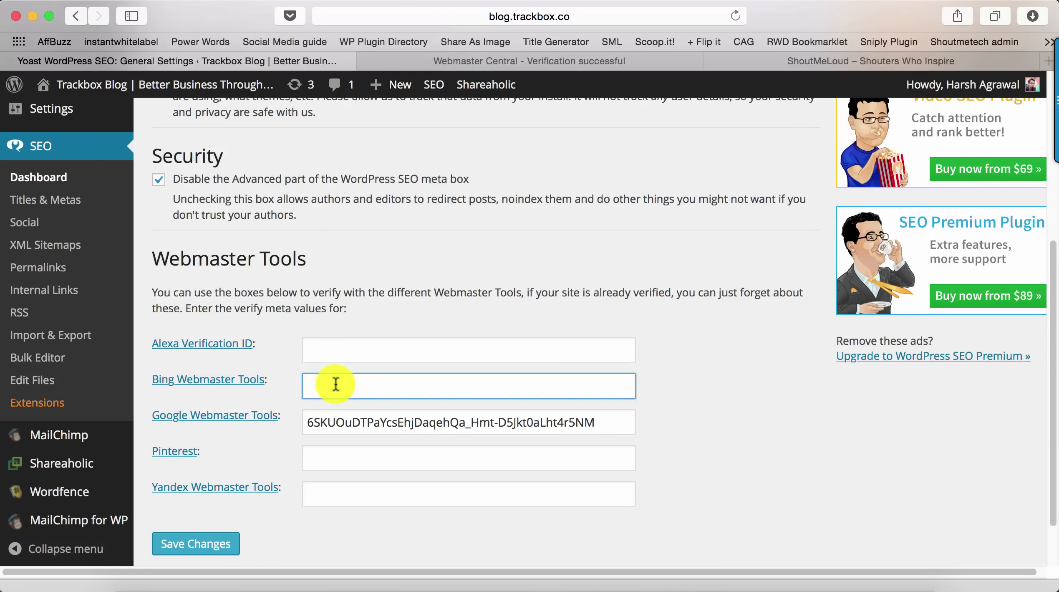
{"action": "left_click", "coordinate": [338, 351]}
{"action": "left_click", "coordinate": [331, 461]}
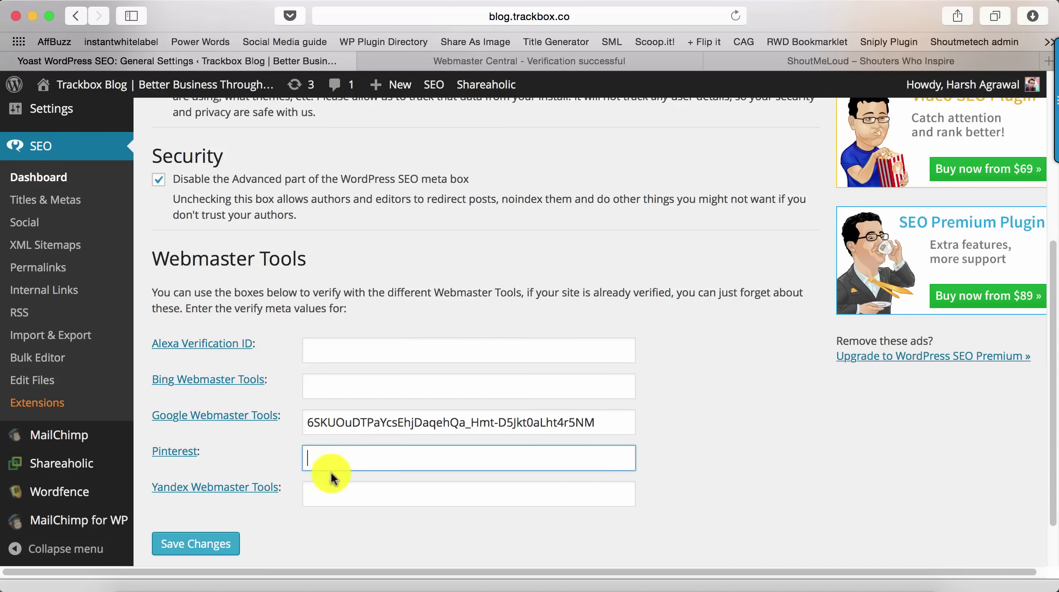
{"action": "scroll", "coordinate": [28, 189], "scroll_direction": "down", "scroll_amount": 2}
{"action": "scroll", "coordinate": [28, 189], "scroll_direction": "up", "scroll_amount": 2}
Step: In the Titles & Metas settings, enable noindex for subpages of archives and add the noodp and noydir meta robots tags sitewide
{"action": "left_click", "coordinate": [46, 229]}
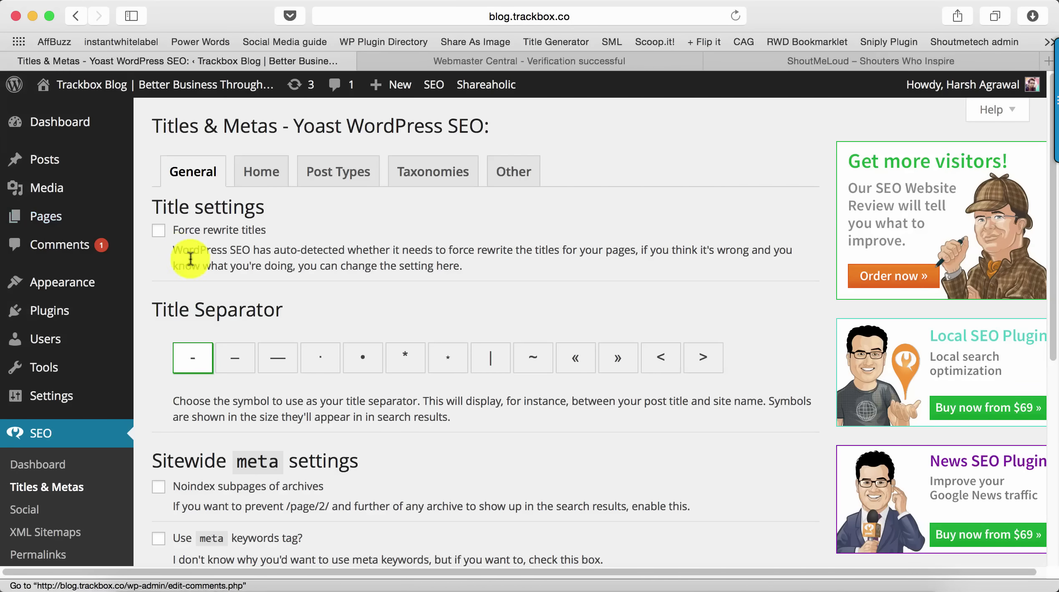
{"action": "scroll", "coordinate": [194, 264], "scroll_direction": "down", "scroll_amount": 10}
{"action": "scroll", "coordinate": [194, 265], "scroll_direction": "up", "scroll_amount": 10}
{"action": "scroll", "coordinate": [199, 257], "scroll_direction": "down", "scroll_amount": 8}
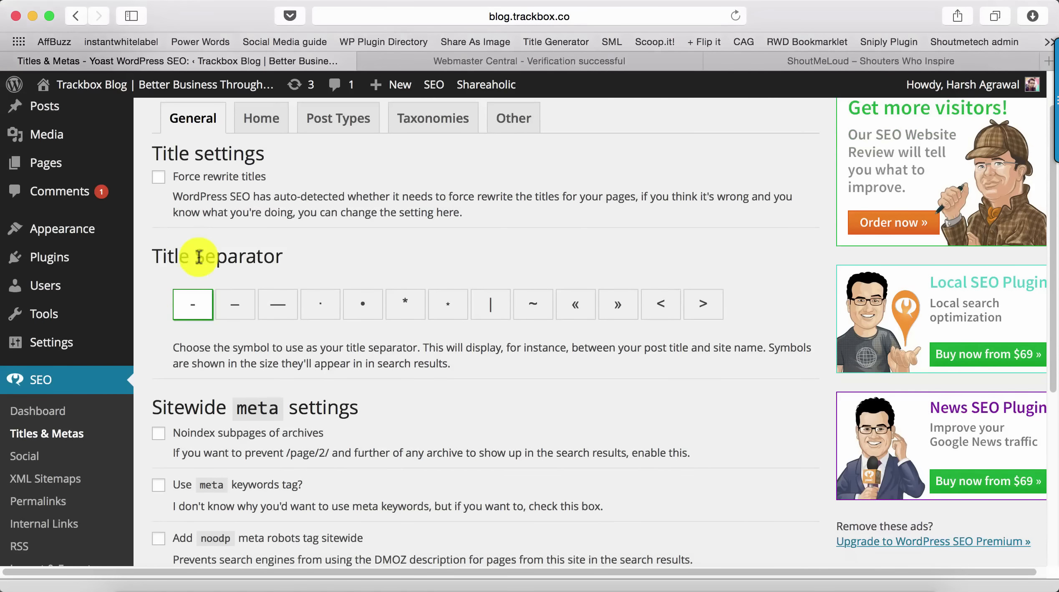
{"action": "left_click", "coordinate": [239, 159]}
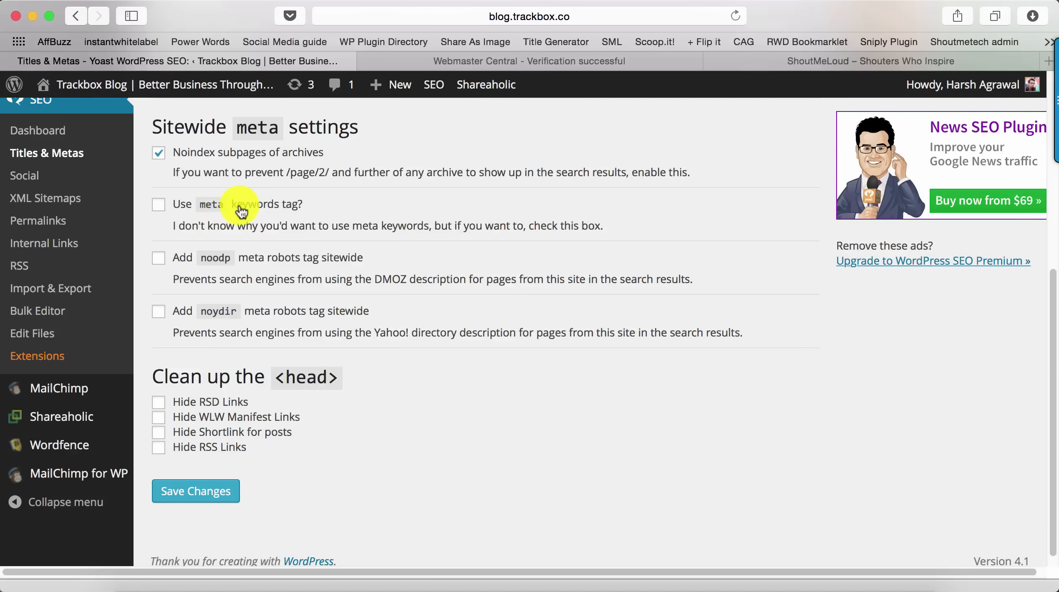
{"action": "scroll", "coordinate": [236, 209], "scroll_direction": "down", "scroll_amount": 1}
{"action": "left_click", "coordinate": [158, 246]}
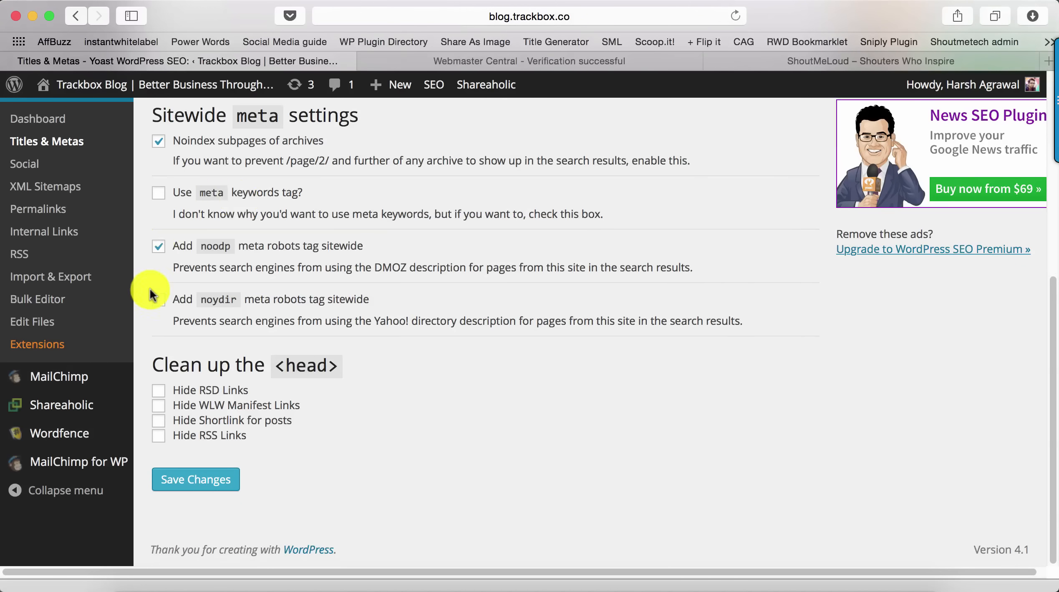
{"action": "left_click", "coordinate": [158, 299]}
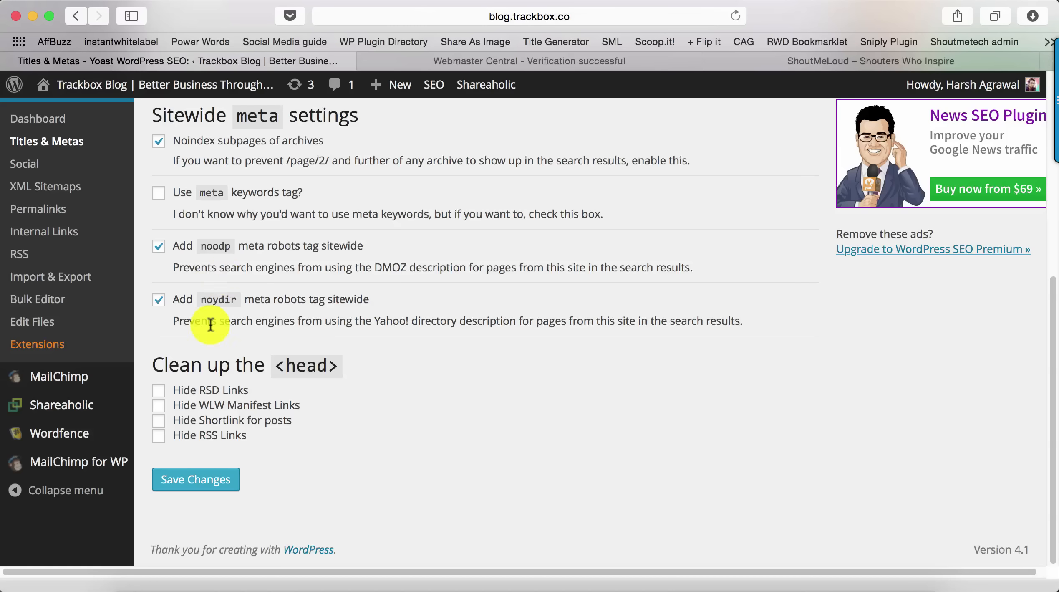
Step: Hide the RSD, WLW Manifest, post shortlink and RSS links from the head, and save the changes
{"action": "left_click", "coordinate": [187, 392]}
{"action": "left_click", "coordinate": [188, 407]}
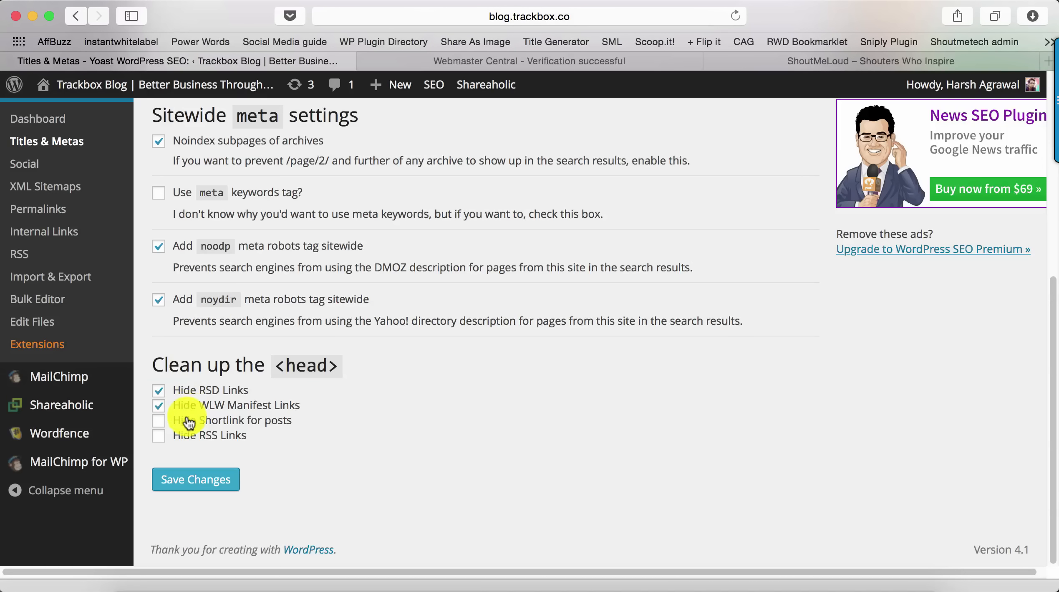
{"action": "left_click", "coordinate": [189, 421]}
{"action": "left_click", "coordinate": [176, 436]}
{"action": "left_click", "coordinate": [189, 484]}
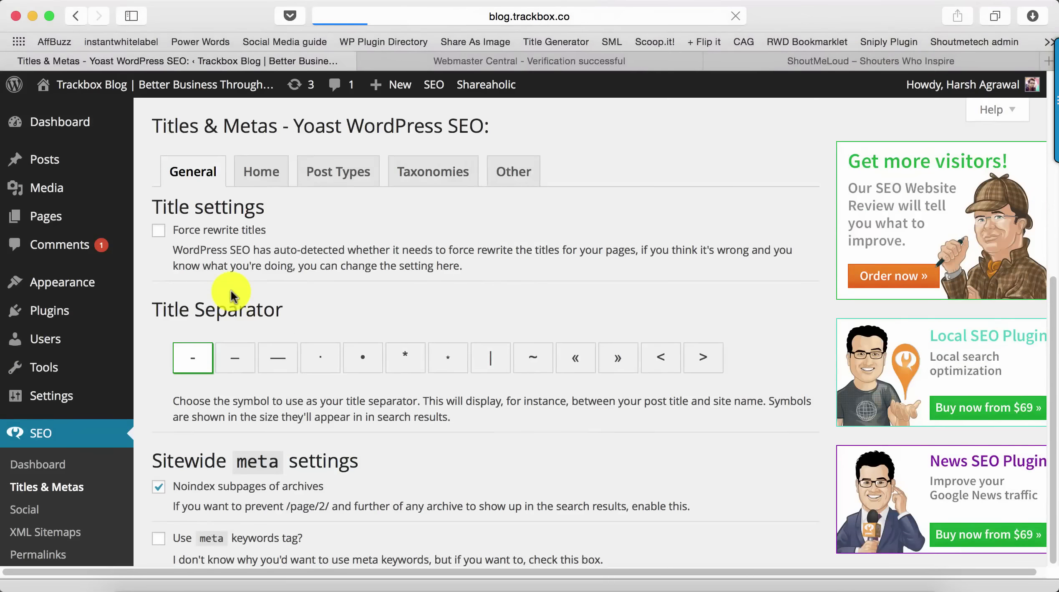
{"action": "scroll", "coordinate": [225, 292], "scroll_direction": "down", "scroll_amount": 10}
{"action": "scroll", "coordinate": [225, 298], "scroll_direction": "down", "scroll_amount": 2}
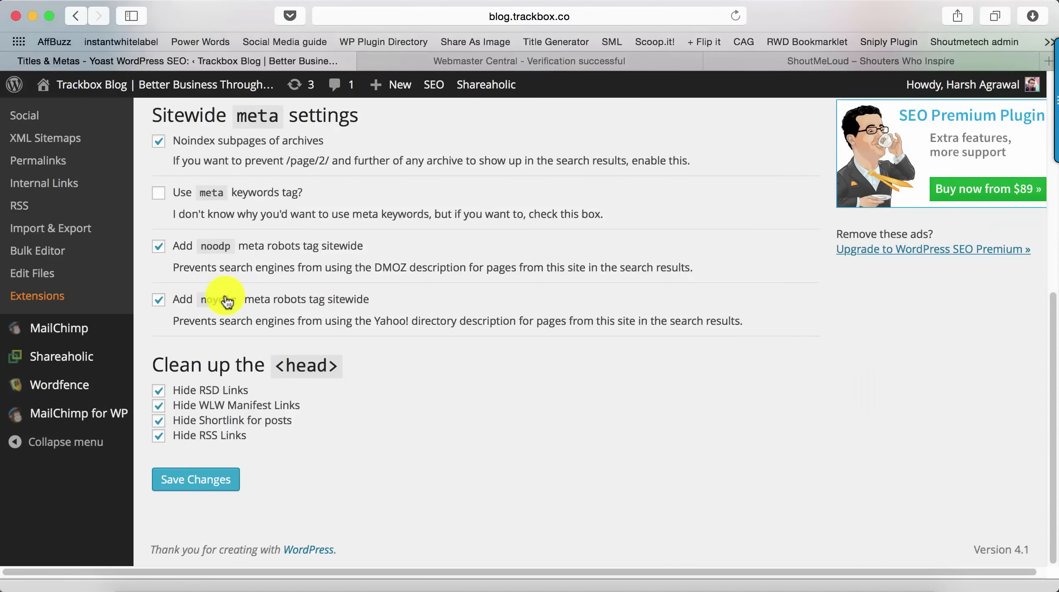
Step: Open the homepage title settings and compare the title template with the title of the live blog homepage
{"action": "scroll", "coordinate": [231, 288], "scroll_direction": "up", "scroll_amount": 15}
{"action": "left_click", "coordinate": [263, 221]}
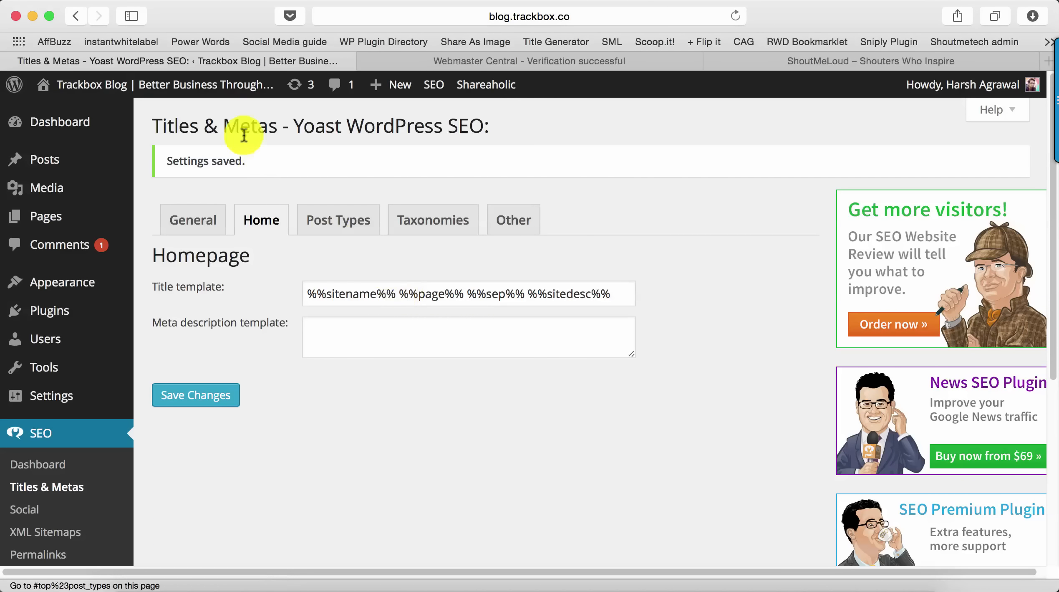
{"action": "left_click", "coordinate": [191, 92], "text": "super"}
{"action": "left_click", "coordinate": [396, 62]}
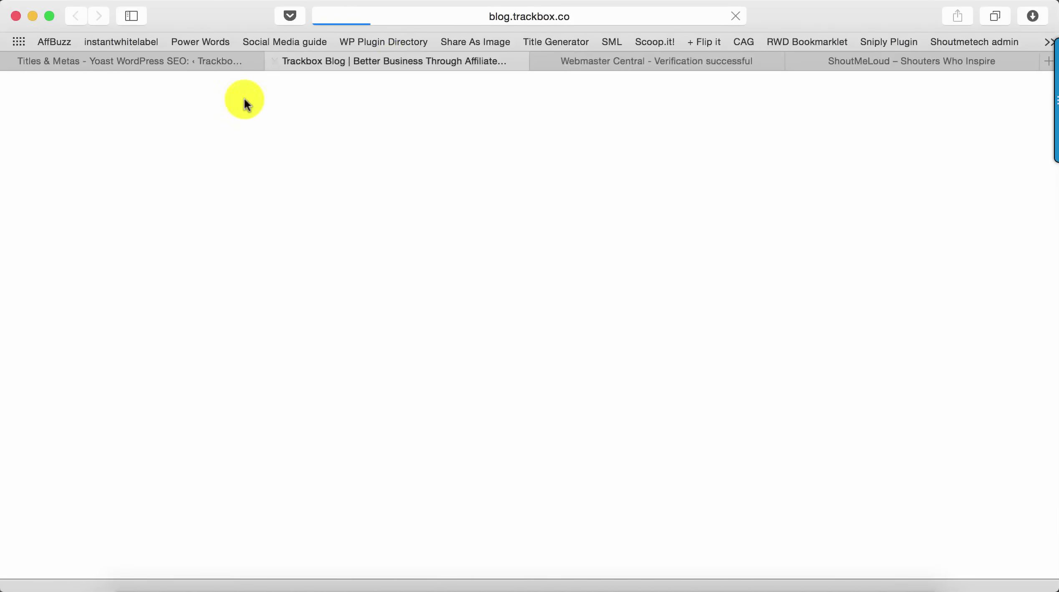
{"action": "left_click", "coordinate": [233, 63]}
{"action": "left_click", "coordinate": [344, 60]}
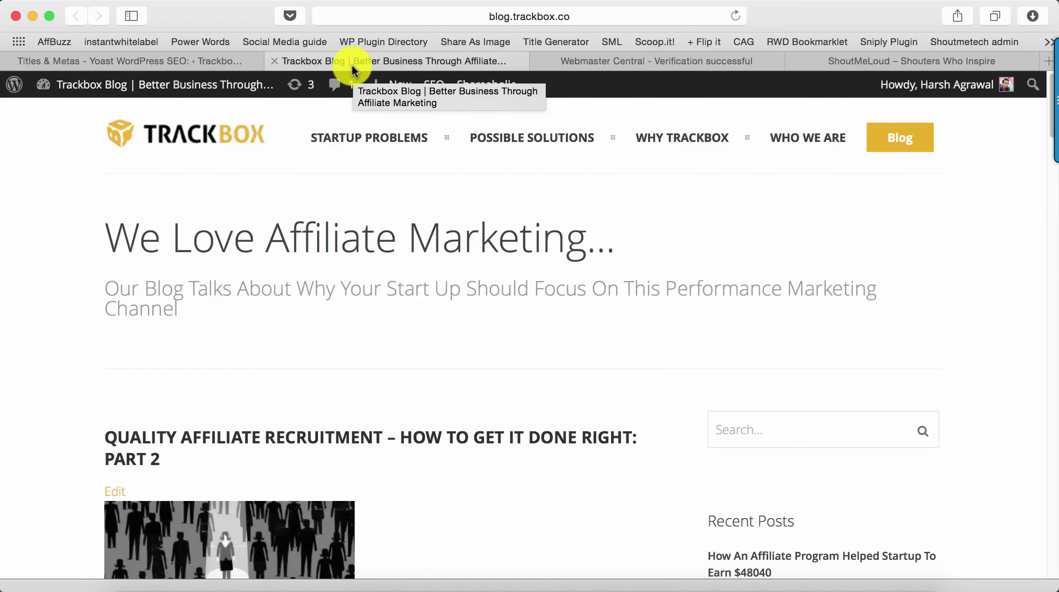
{"action": "left_click", "coordinate": [203, 63]}
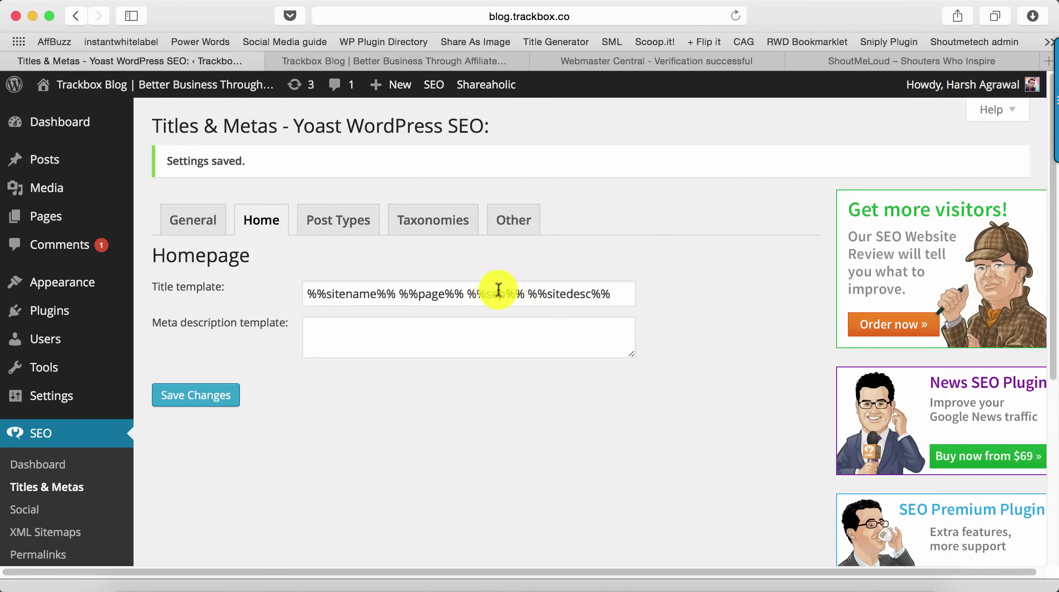
{"action": "left_click", "coordinate": [398, 64]}
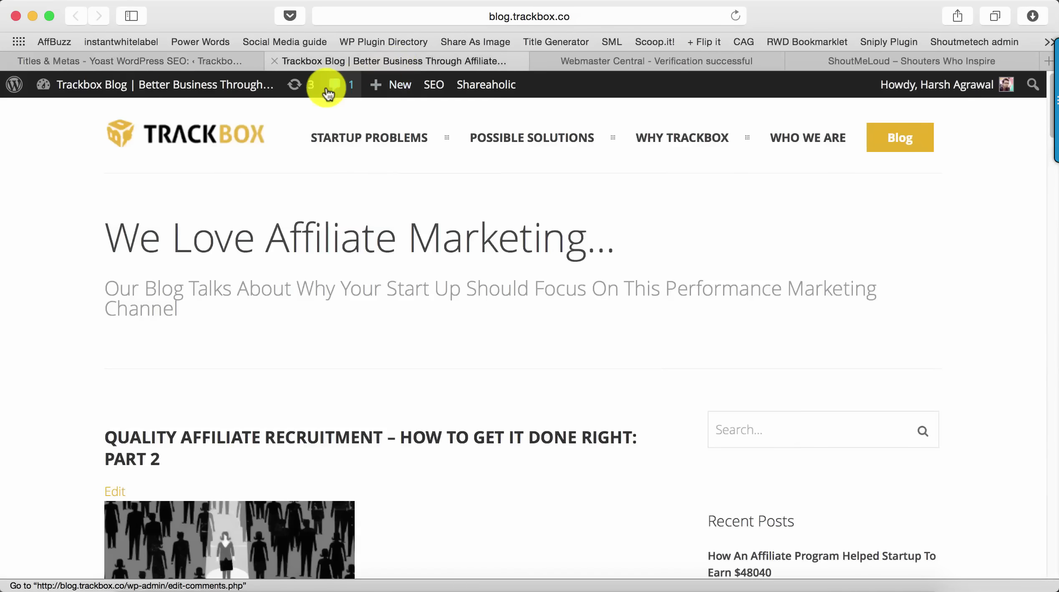
{"action": "left_click", "coordinate": [181, 67]}
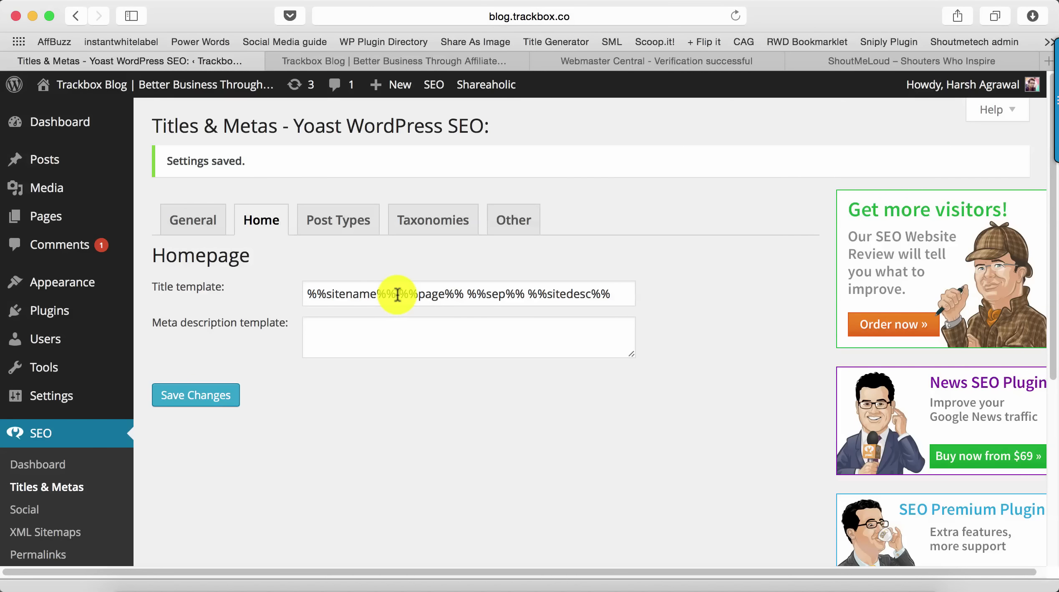
Step: Set the homepage title template to "%%sitename%% - Grow Your Business With Affiliate Marketing"
{"action": "left_click_drag", "start_coordinate": [398, 295], "coordinate": [641, 294]}
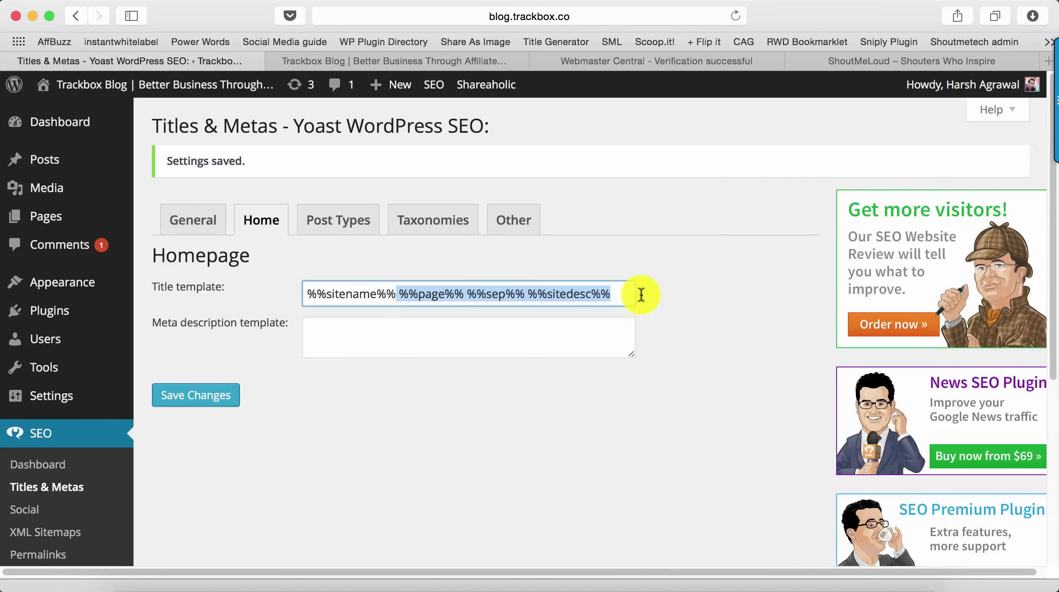
{"action": "type", "text": "-"}
{"action": "key", "text": "ctrl+v"}
Step: Set the homepage meta description to "Trackbox blog is for startup and online businesses to learn everything about integrating affiliate marketing with their business."
{"action": "left_click", "coordinate": [375, 338]}
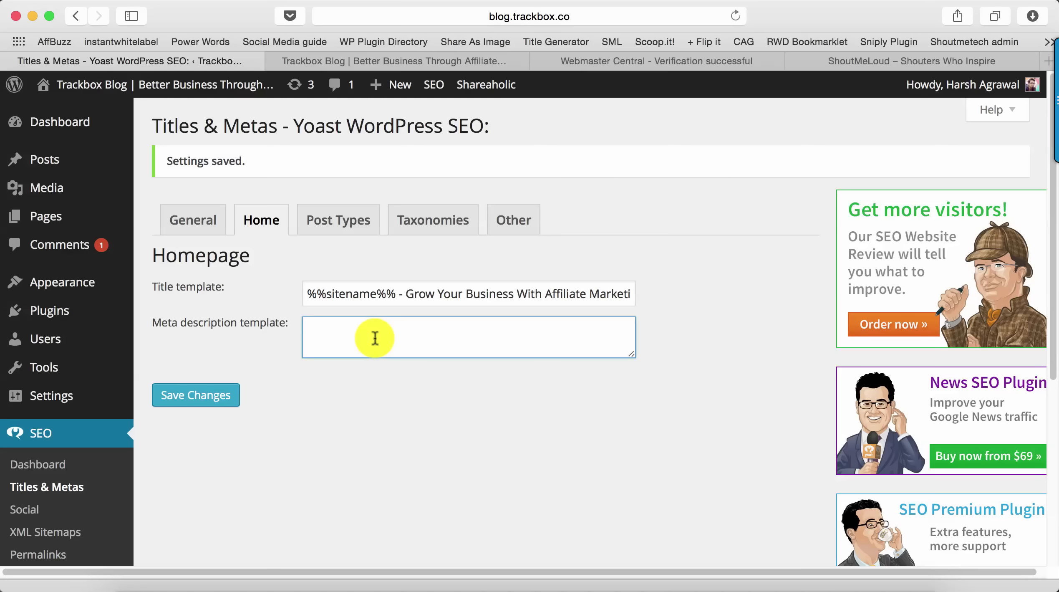
{"action": "type", "text": "Trackbox blog is for startup and online businesses to learn everything about integrating affiliate marketing with their business."}
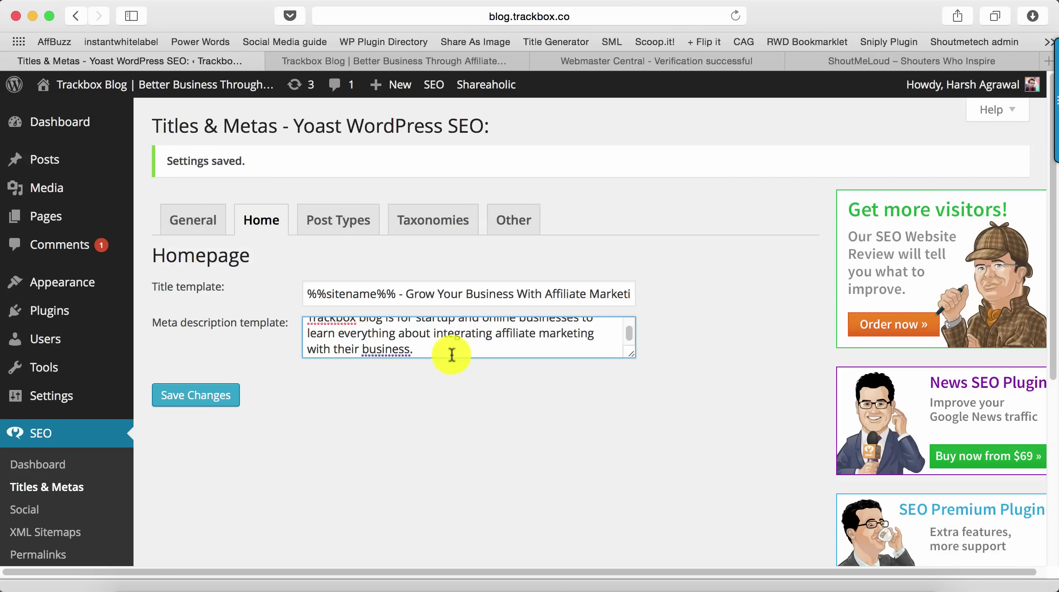
{"action": "scroll", "coordinate": [447, 340], "scroll_direction": "up", "scroll_amount": 2}
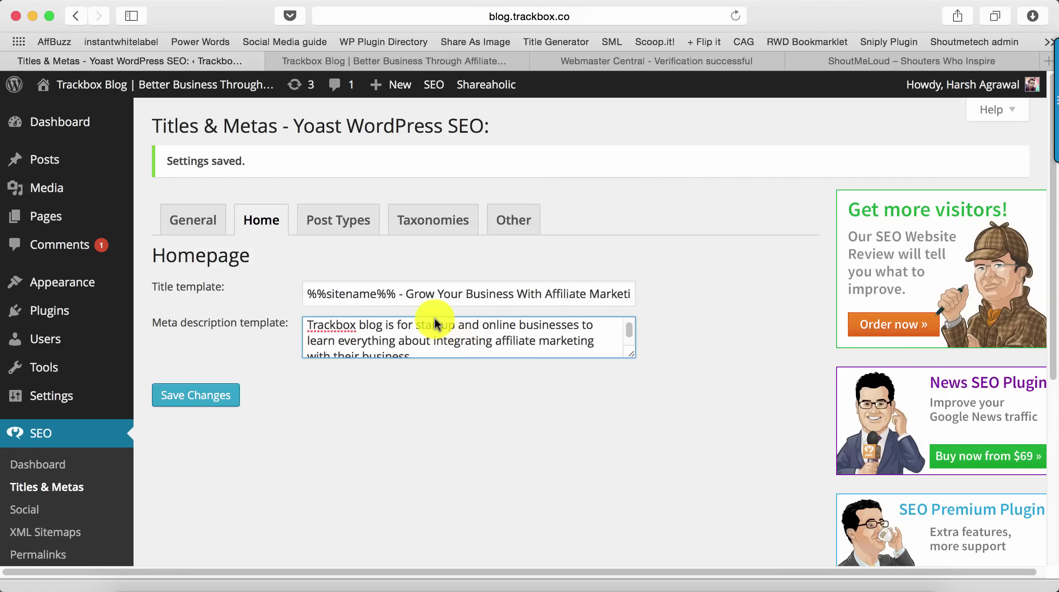
Step: Review the keywords in the homepage title template and the meta description text, and save the changes
{"action": "left_click_drag", "start_coordinate": [406, 295], "coordinate": [659, 289]}
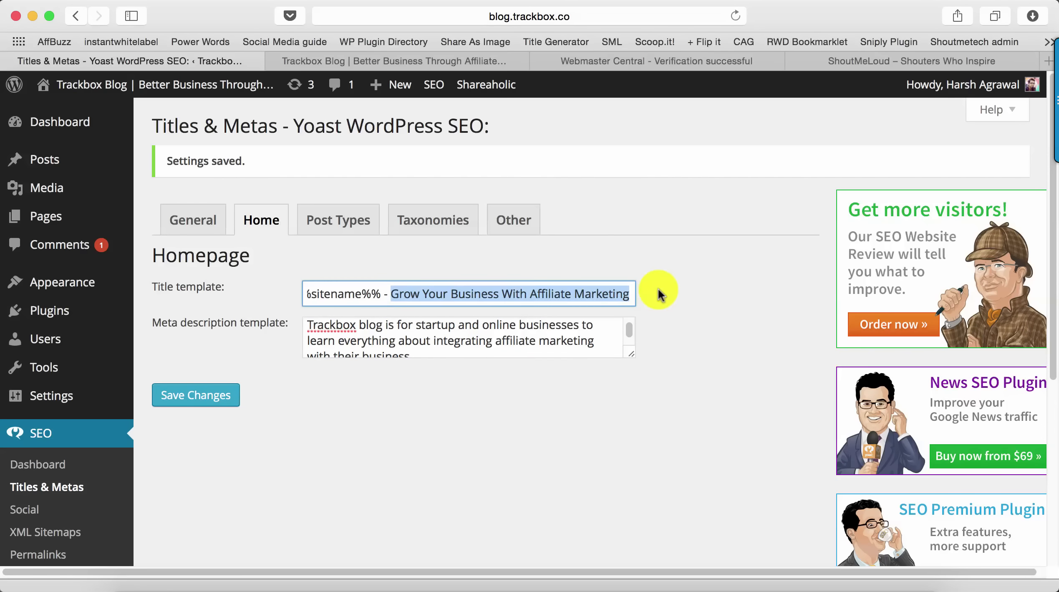
{"action": "left_click", "coordinate": [592, 293]}
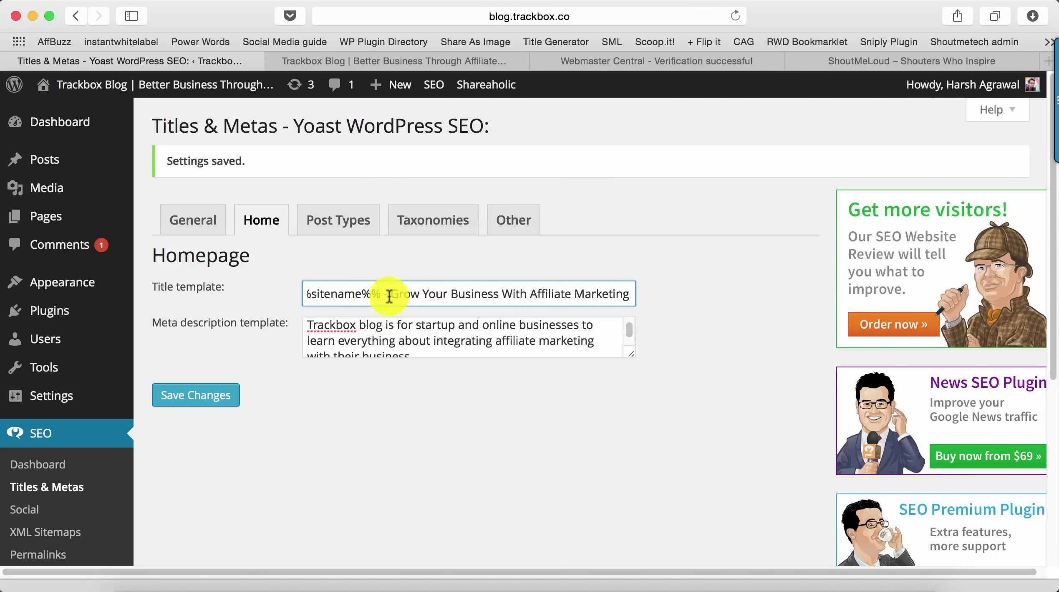
{"action": "left_click_drag", "start_coordinate": [529, 293], "coordinate": [639, 293]}
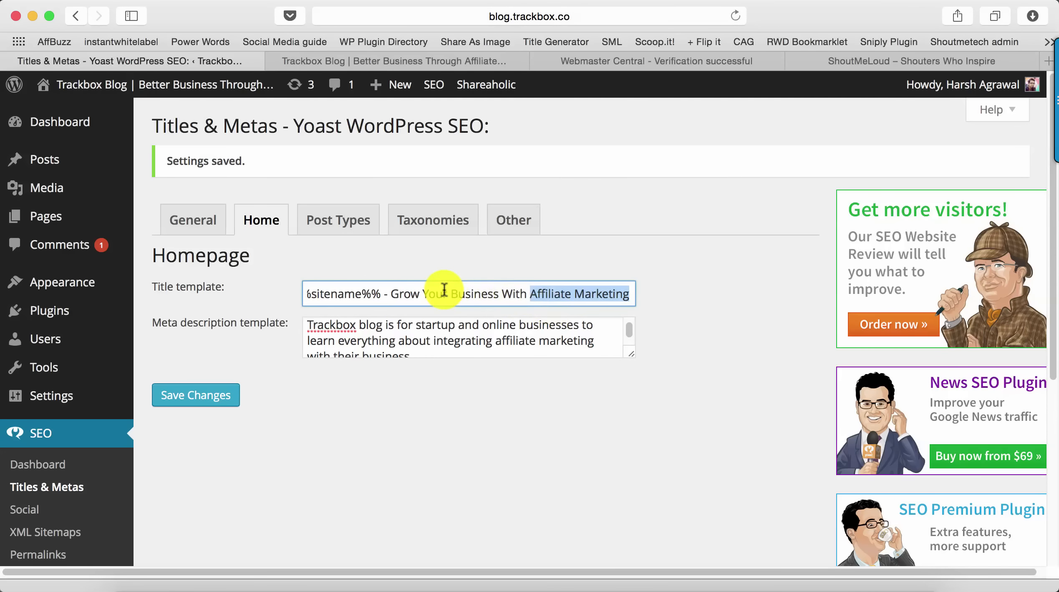
{"action": "left_click_drag", "start_coordinate": [450, 289], "coordinate": [490, 289]}
{"action": "left_click", "coordinate": [378, 327]}
{"action": "scroll", "coordinate": [403, 332], "scroll_direction": "down", "scroll_amount": 1}
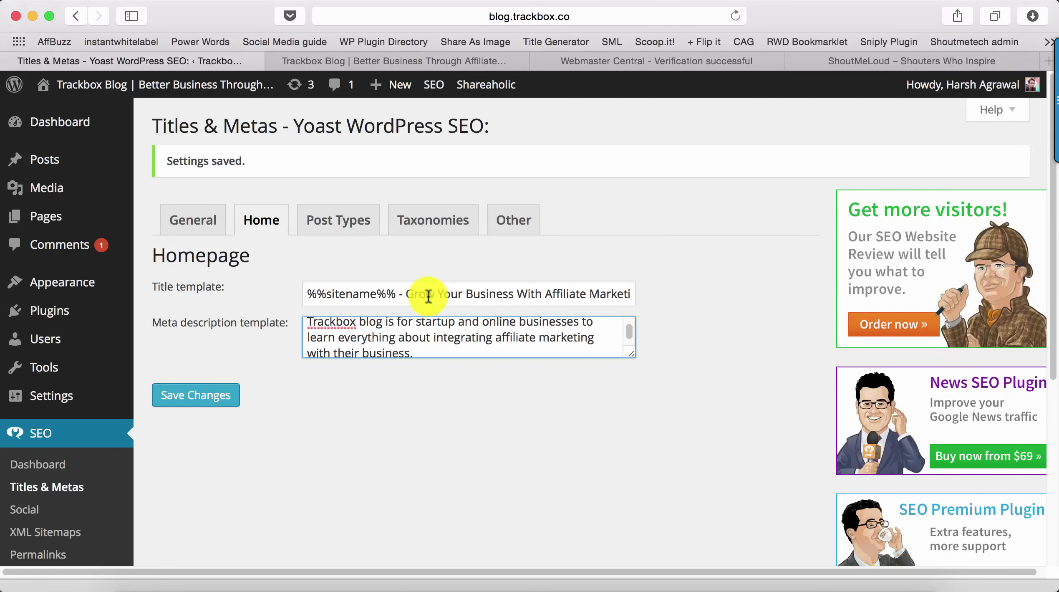
{"action": "left_click", "coordinate": [227, 394]}
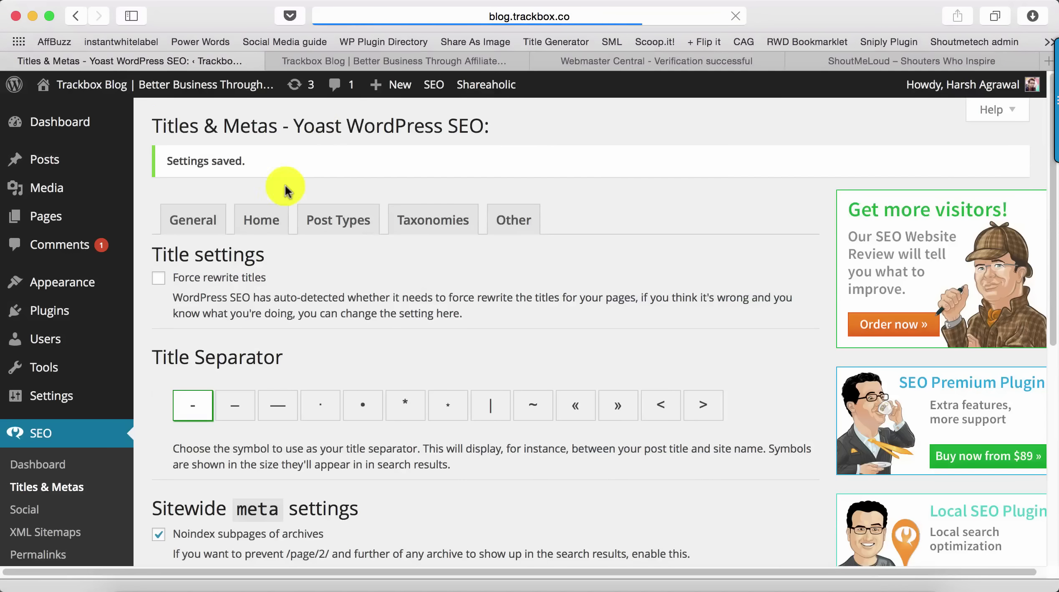
Step: In the post type settings, shorten the Posts title template to %%title%%
{"action": "left_click", "coordinate": [334, 204]}
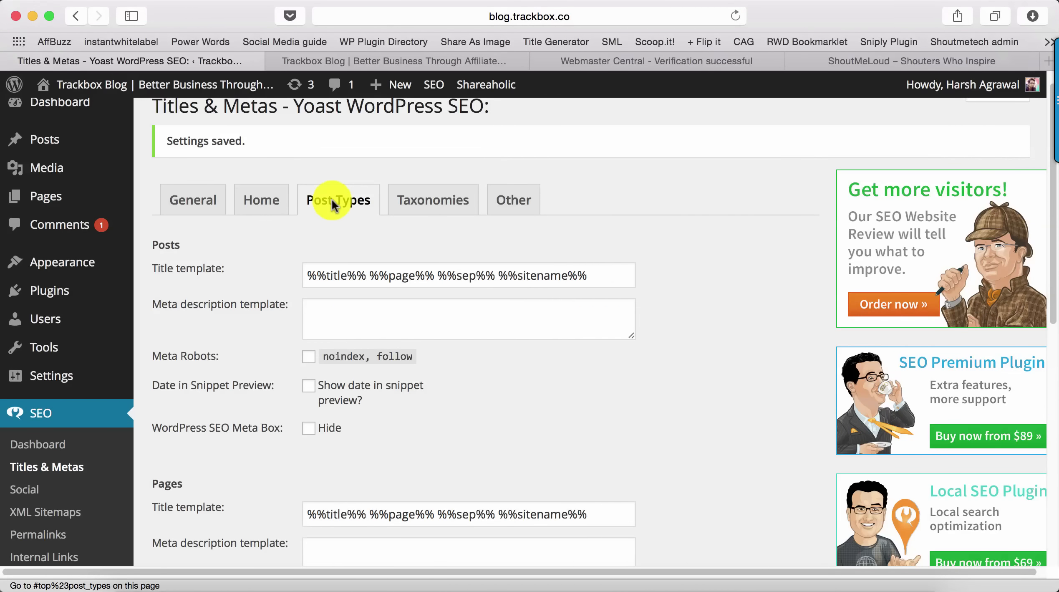
{"action": "scroll", "coordinate": [335, 206], "scroll_direction": "down", "scroll_amount": 1}
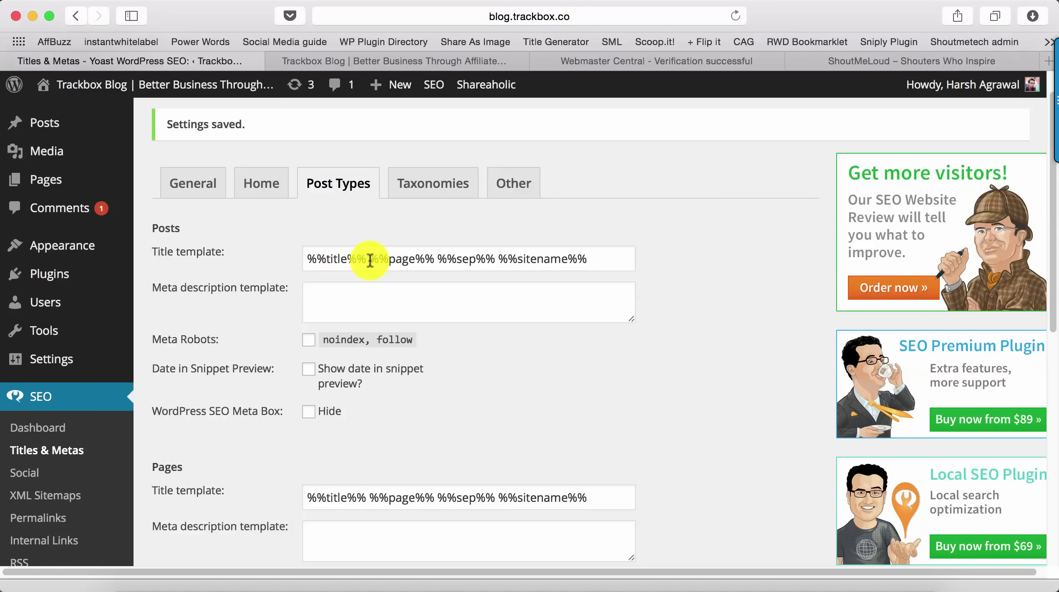
{"action": "left_click_drag", "start_coordinate": [370, 259], "coordinate": [626, 267]}
{"action": "key", "text": "BackSpace"}
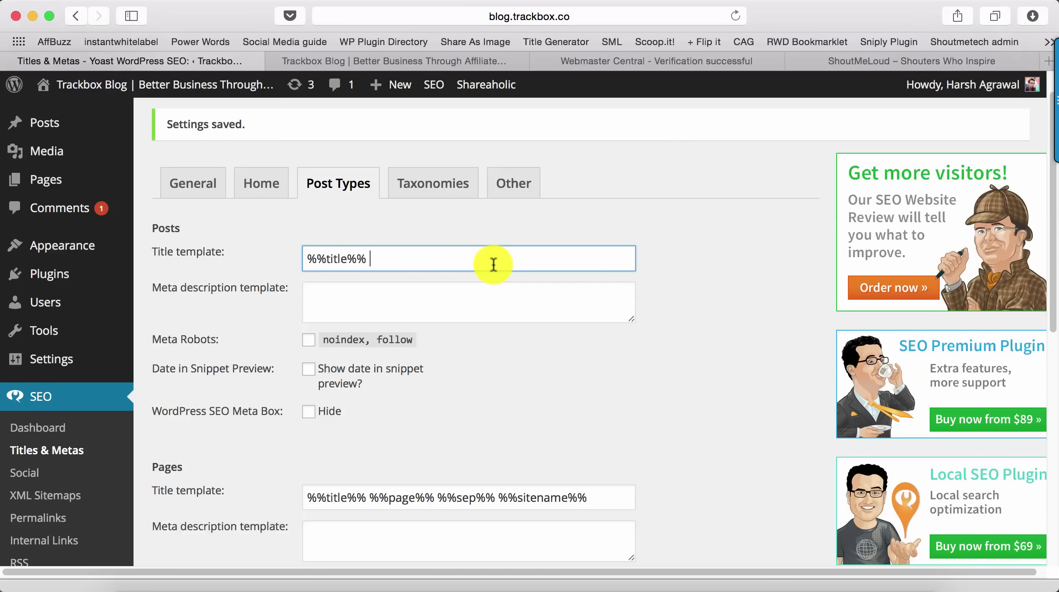
Step: Shorten the Pages title template to %%title%% by removing the page, separator and site name variables
{"action": "scroll", "coordinate": [493, 264], "scroll_direction": "down", "scroll_amount": 5}
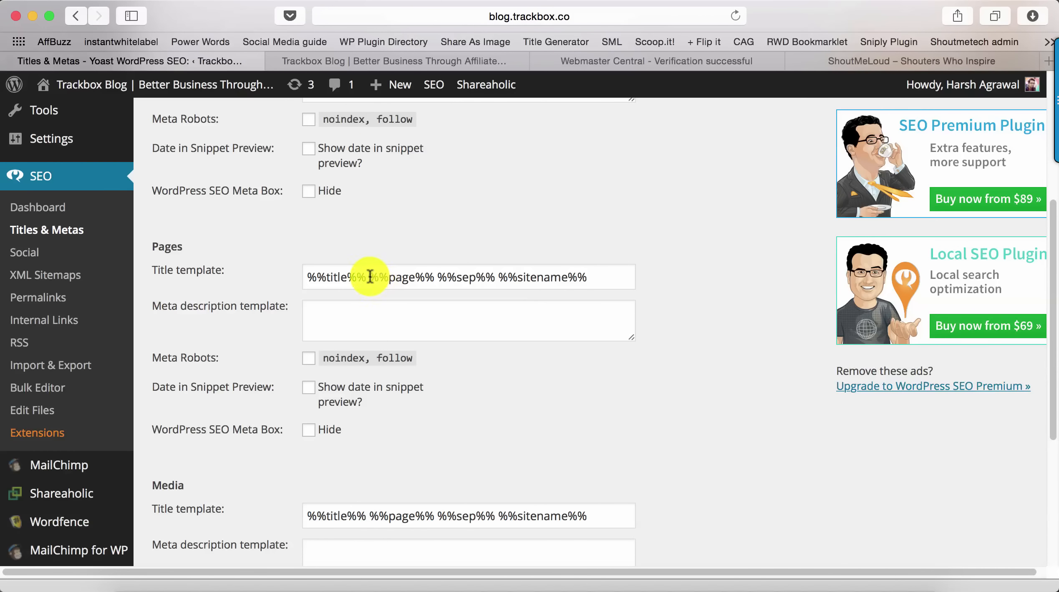
{"action": "left_click_drag", "start_coordinate": [368, 277], "coordinate": [628, 272]}
{"action": "key", "text": "BackSpace"}
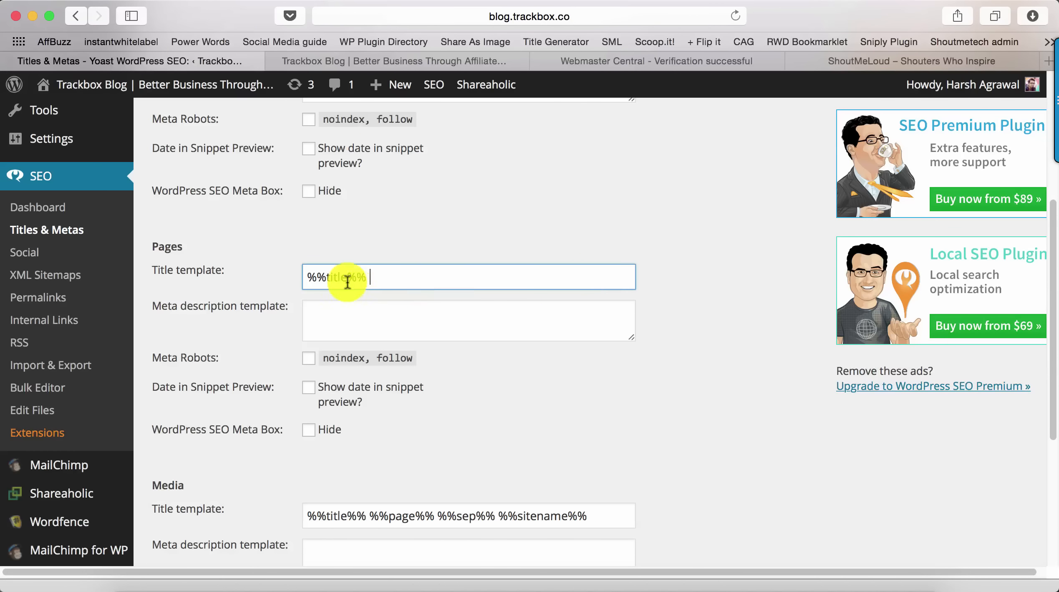
Step: Shorten the Media title template to %%title%%, save the changes and return to the post type settings
{"action": "scroll", "coordinate": [355, 250], "scroll_direction": "down", "scroll_amount": 5}
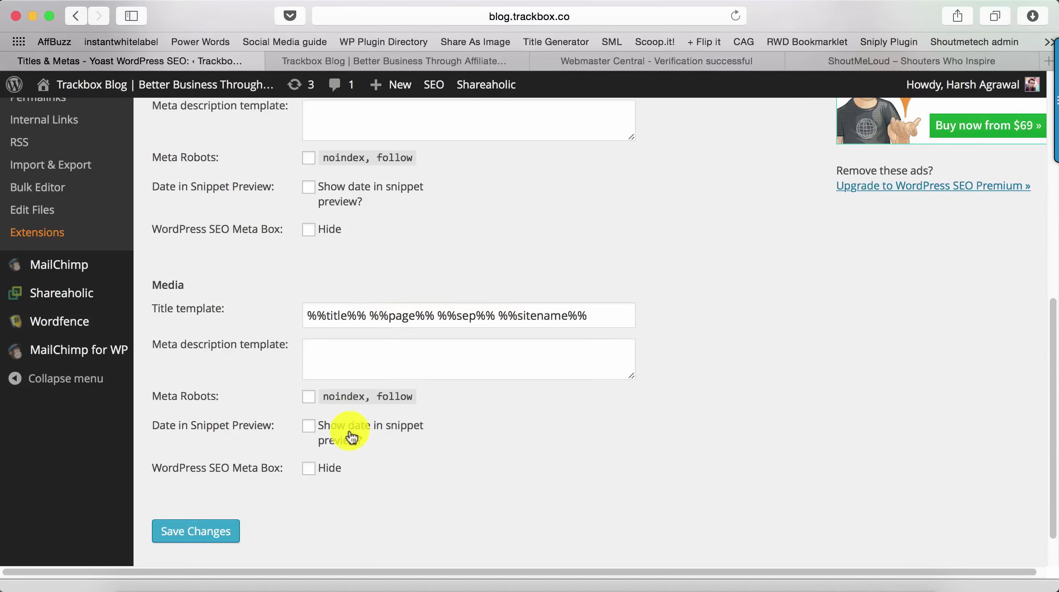
{"action": "left_click_drag", "start_coordinate": [371, 314], "coordinate": [650, 315]}
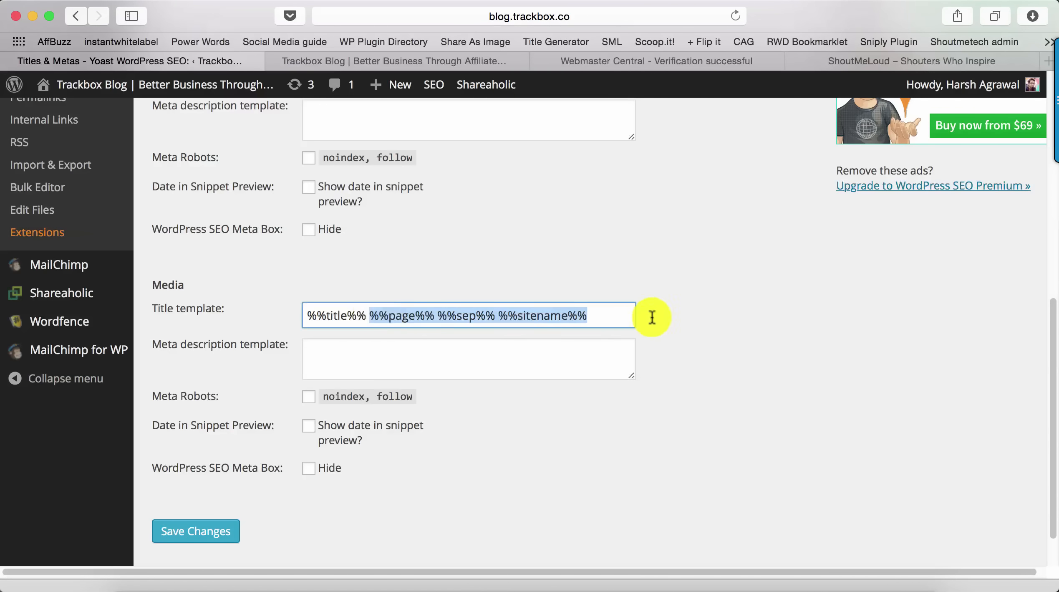
{"action": "key", "text": "BackSpace"}
{"action": "left_click", "coordinate": [210, 539]}
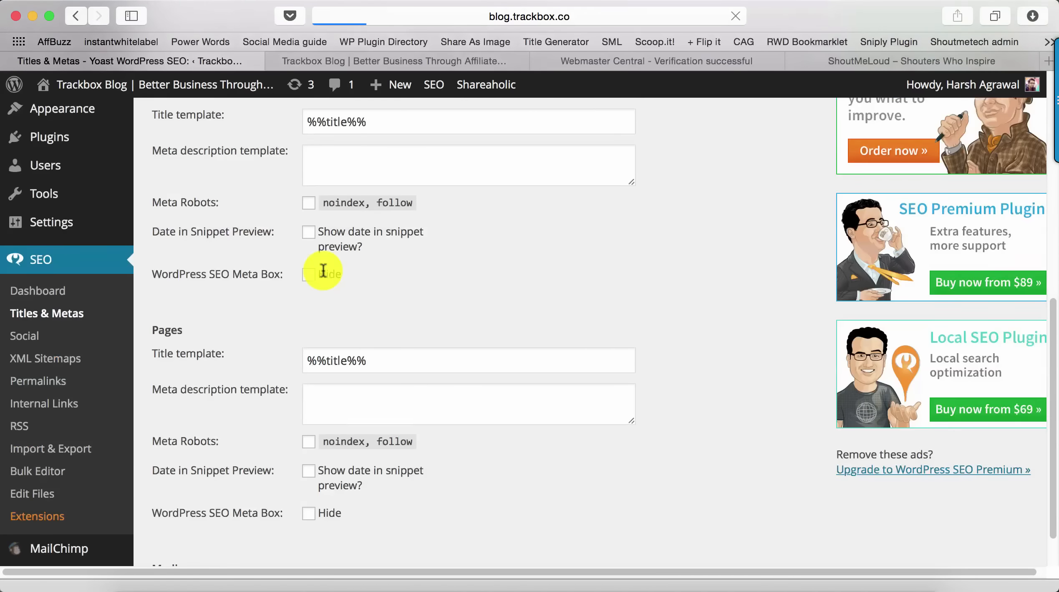
{"action": "scroll", "coordinate": [309, 179], "scroll_direction": "up", "scroll_amount": 3}
{"action": "left_click", "coordinate": [338, 217]}
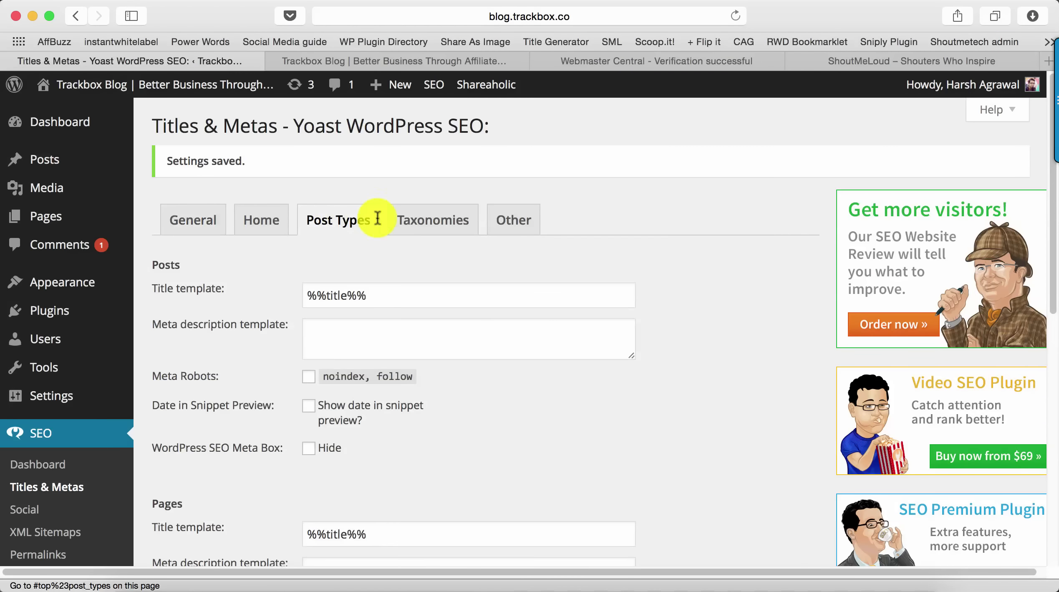
Step: In the taxonomy settings, check the Categories title template and set the Categories meta robots to noindex, follow
{"action": "left_click", "coordinate": [431, 221]}
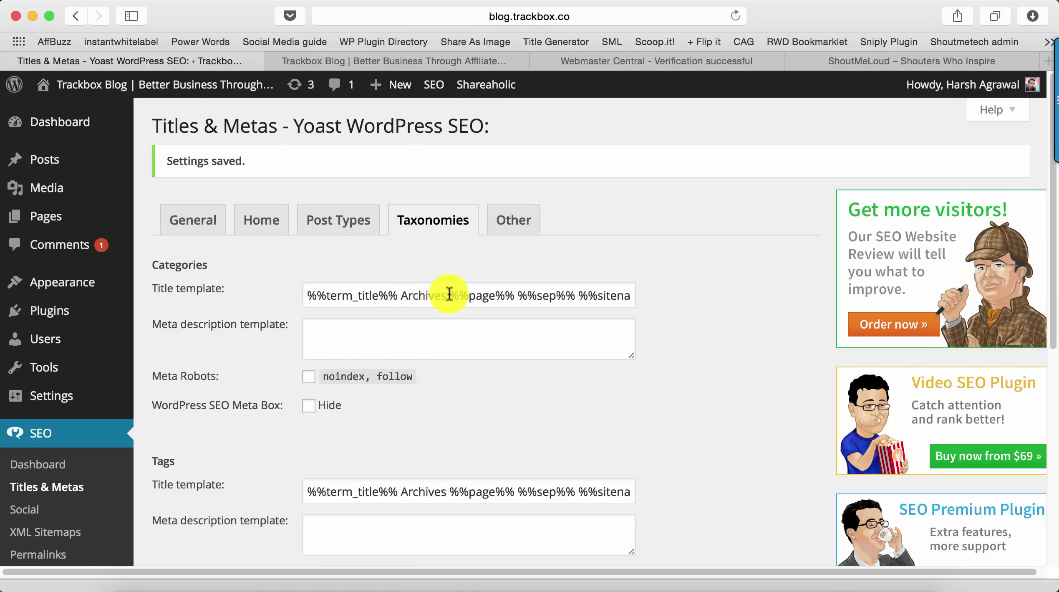
{"action": "left_click_drag", "start_coordinate": [449, 295], "coordinate": [705, 300]}
{"action": "left_click", "coordinate": [555, 294]}
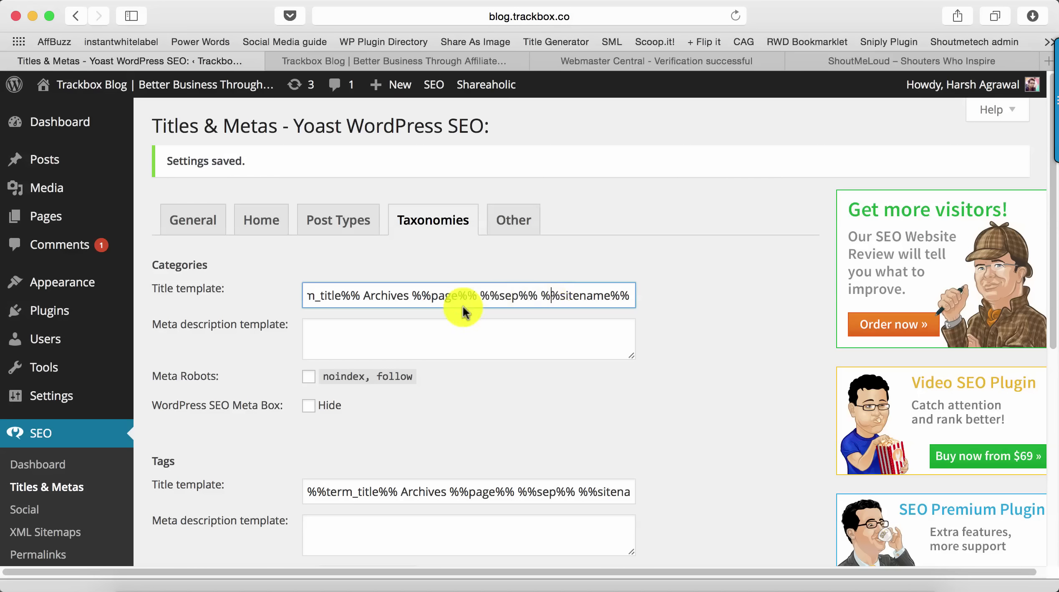
{"action": "scroll", "coordinate": [296, 353], "scroll_direction": "down", "scroll_amount": 2}
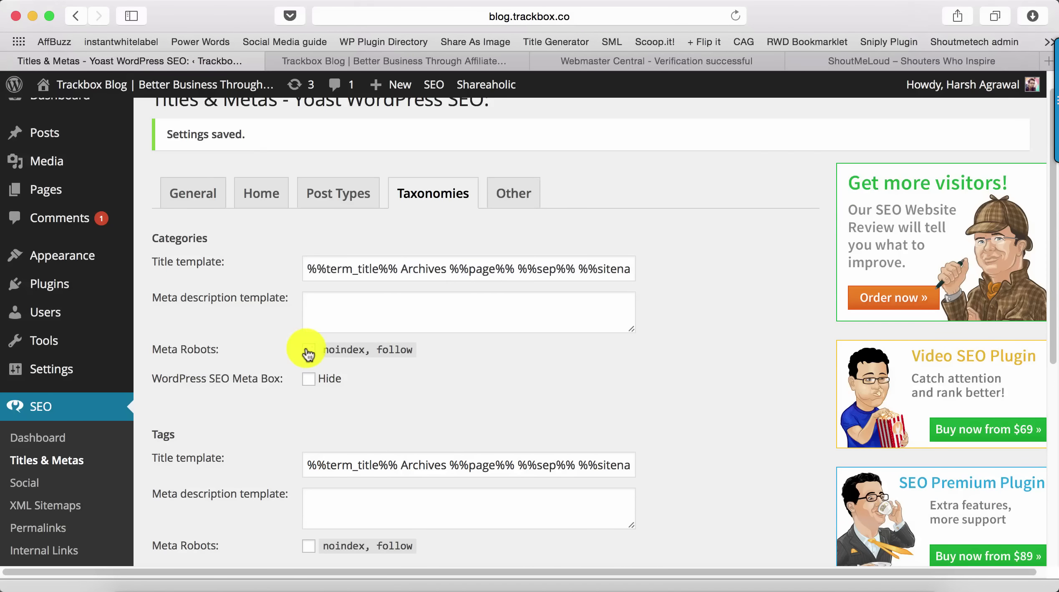
{"action": "left_click", "coordinate": [308, 350]}
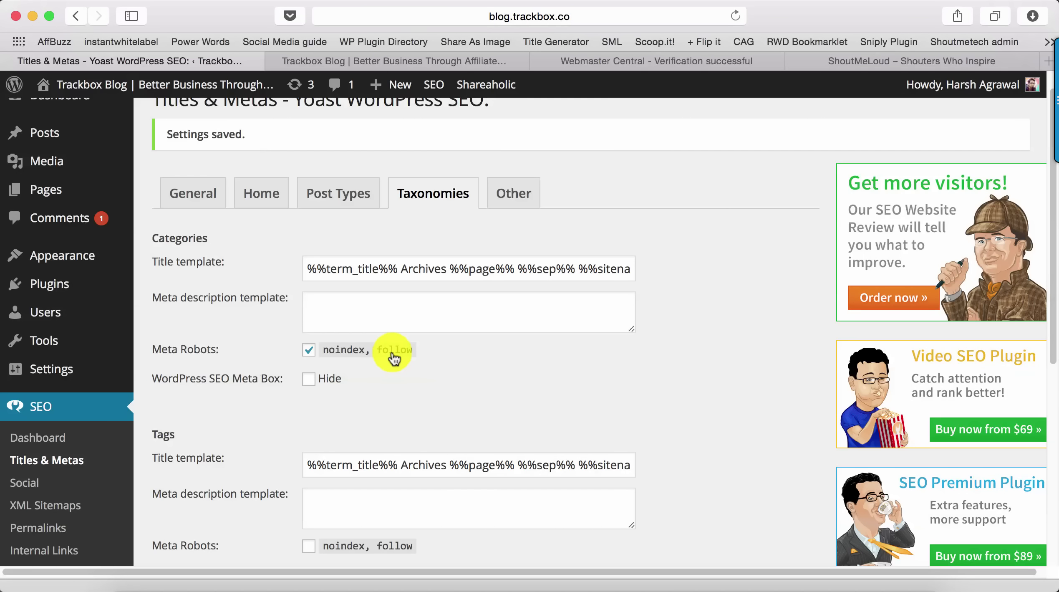
Step: Set the Tags meta robots to noindex, follow, and save the taxonomy settings
{"action": "scroll", "coordinate": [392, 358], "scroll_direction": "down", "scroll_amount": 5}
{"action": "left_click", "coordinate": [317, 339]}
{"action": "scroll", "coordinate": [320, 344], "scroll_direction": "down", "scroll_amount": 4}
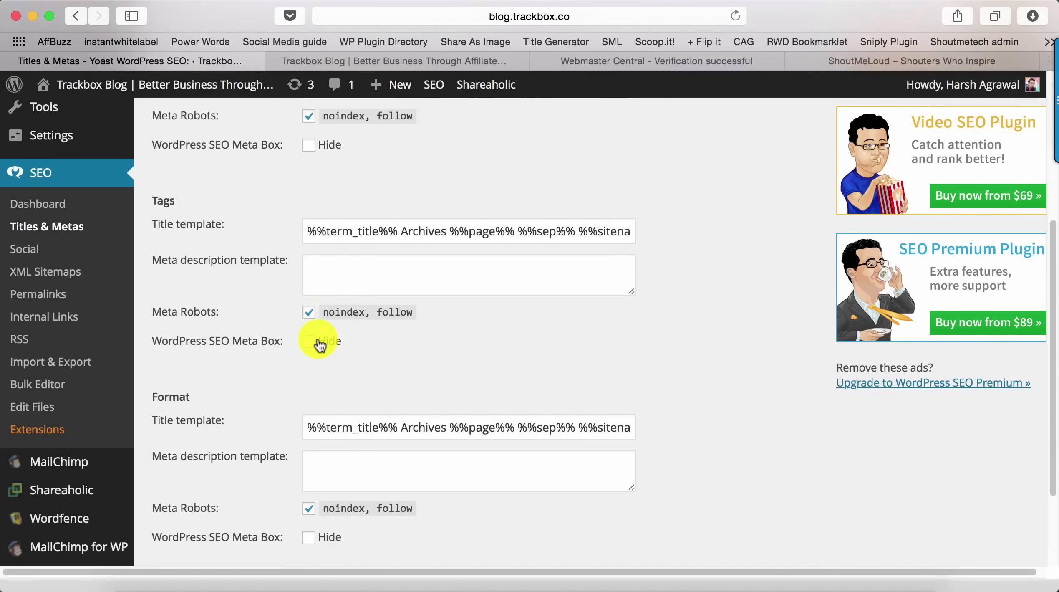
{"action": "left_click", "coordinate": [195, 501]}
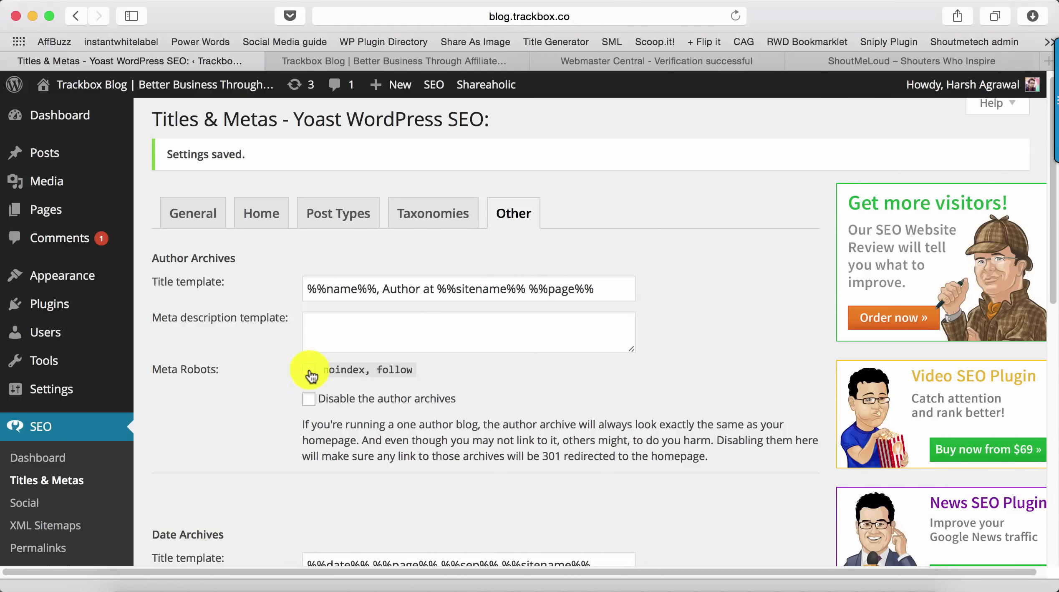
Step: Set the Author Archives meta robots to noindex, follow, and save the changes
{"action": "left_click", "coordinate": [309, 370]}
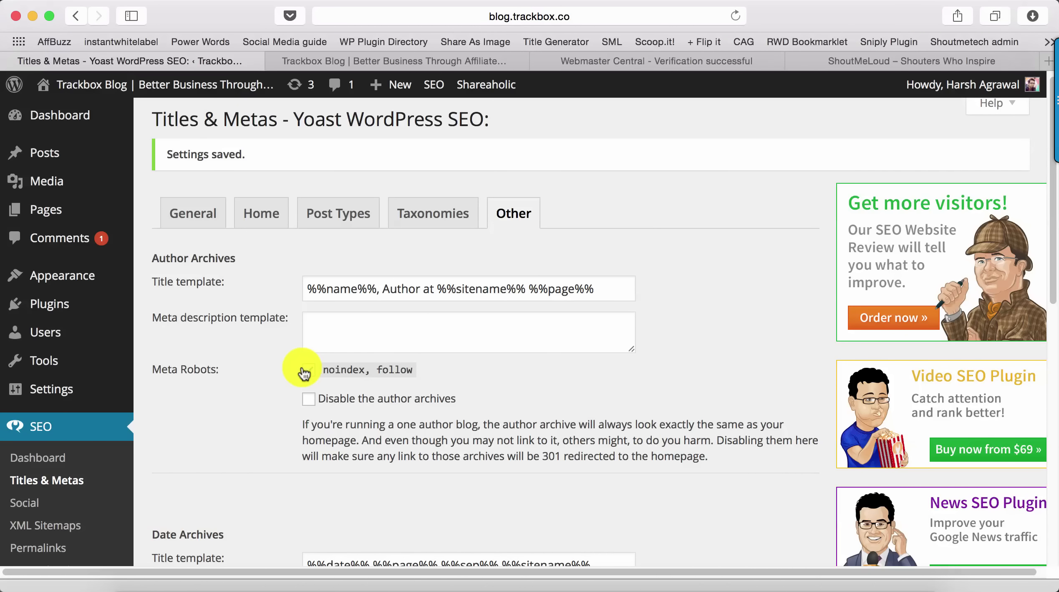
{"action": "scroll", "coordinate": [308, 369], "scroll_direction": "down", "scroll_amount": 10}
{"action": "scroll", "coordinate": [306, 365], "scroll_direction": "down", "scroll_amount": 5}
{"action": "left_click", "coordinate": [223, 480]}
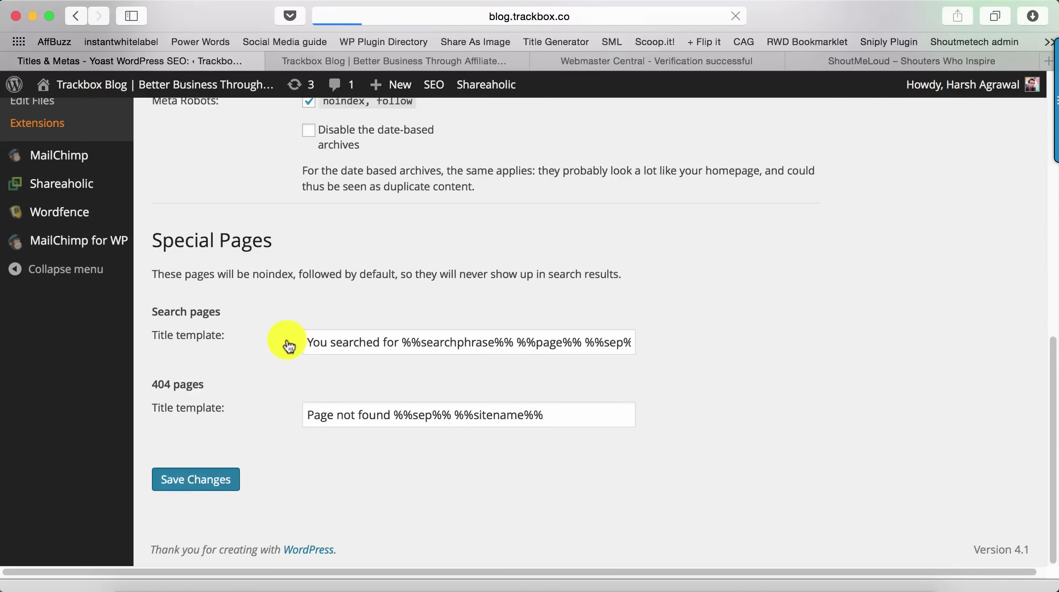
{"action": "scroll", "coordinate": [283, 345], "scroll_direction": "up", "scroll_amount": 7}
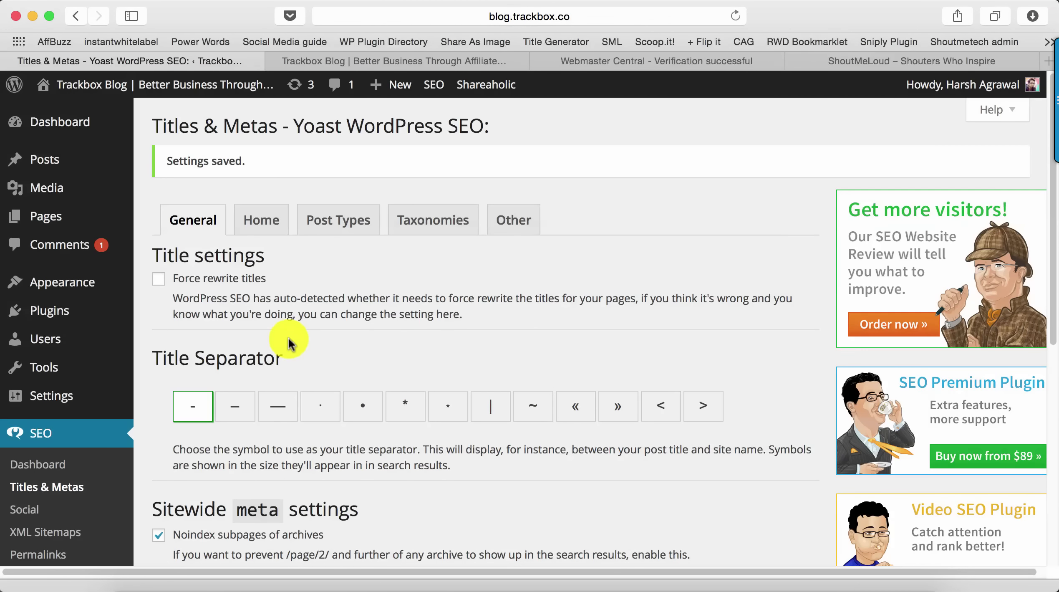
Step: Open the plugin's Social settings and review the Facebook, Twitter and Google+ options
{"action": "scroll", "coordinate": [307, 328], "scroll_direction": "down", "scroll_amount": 2}
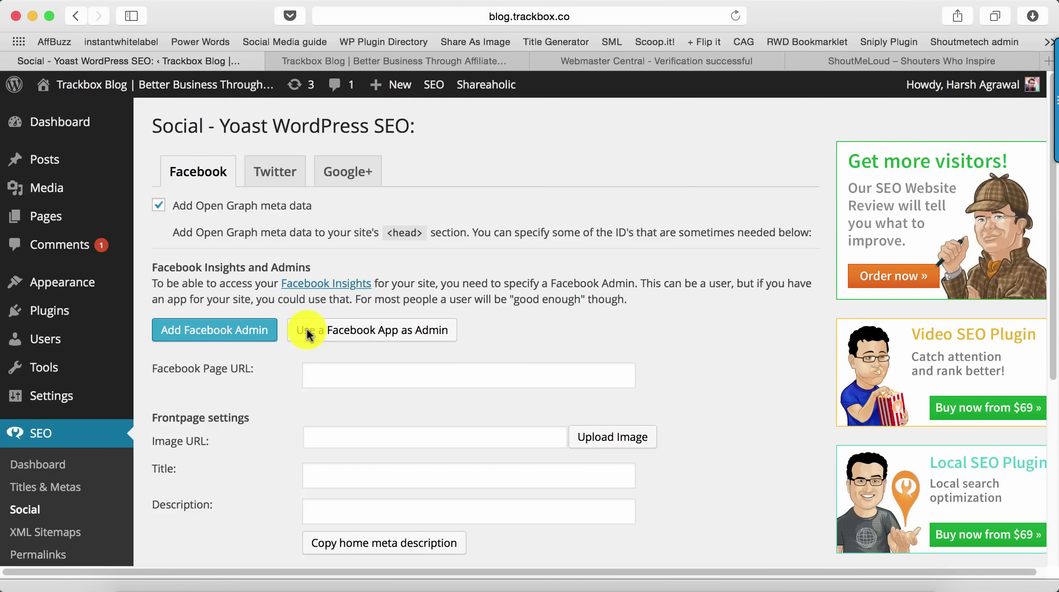
{"action": "scroll", "coordinate": [307, 328], "scroll_direction": "down", "scroll_amount": 2}
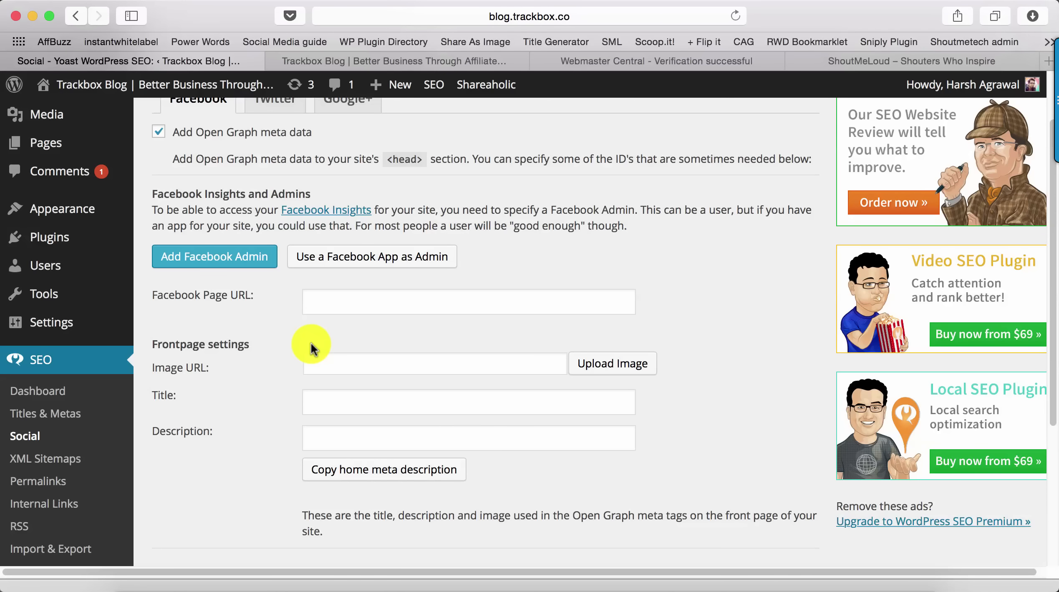
{"action": "scroll", "coordinate": [272, 265], "scroll_direction": "up", "scroll_amount": 3}
{"action": "left_click", "coordinate": [272, 177]}
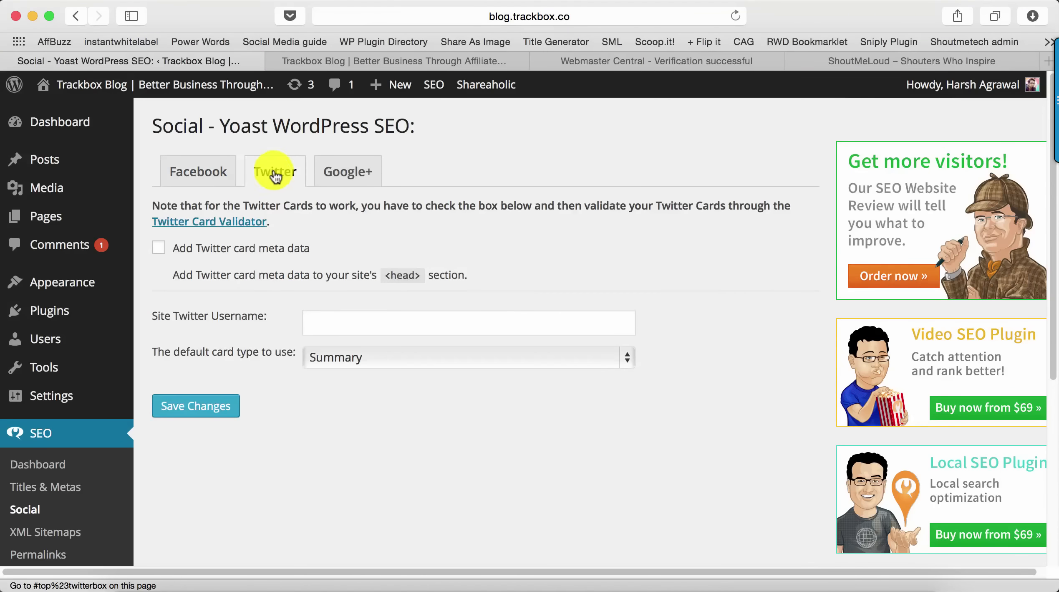
{"action": "left_click", "coordinate": [337, 171]}
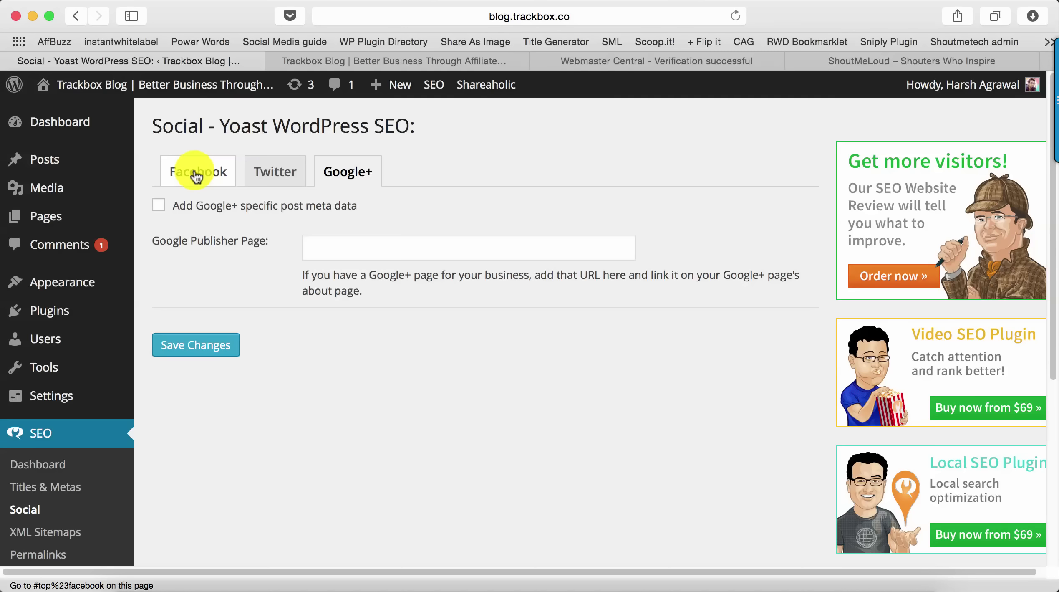
{"action": "left_click", "coordinate": [226, 177]}
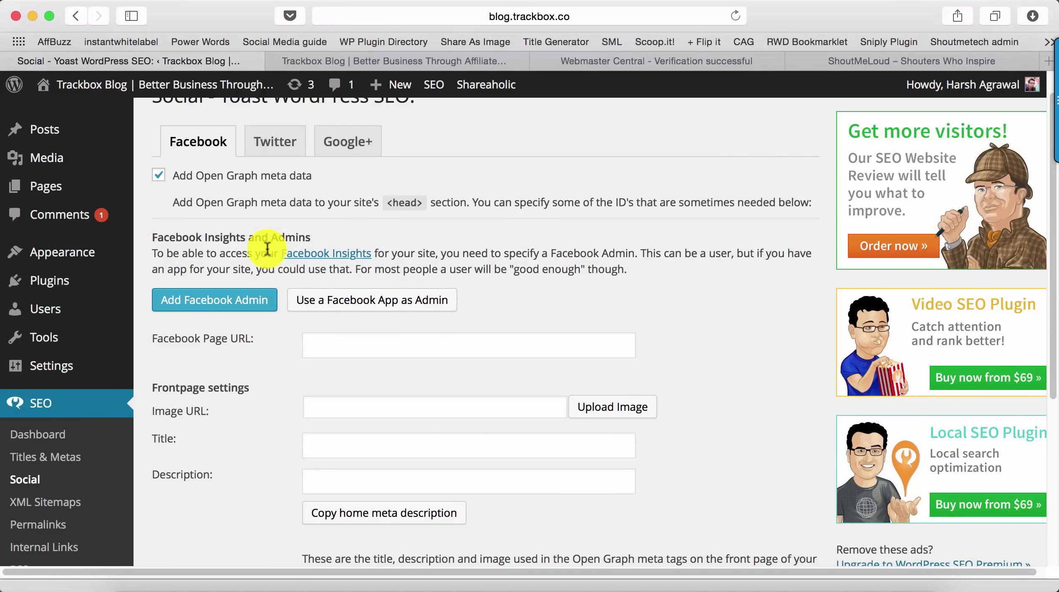
{"action": "scroll", "coordinate": [251, 267], "scroll_direction": "down", "scroll_amount": 3}
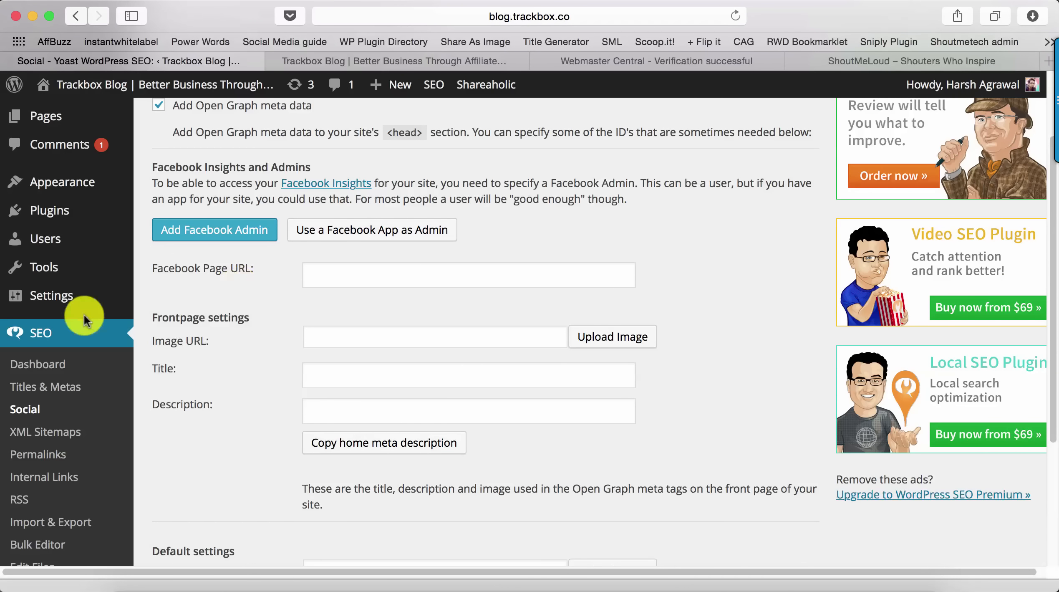
Step: Open the XML Sitemaps settings and enable the XML sitemap functionality
{"action": "left_click", "coordinate": [58, 431]}
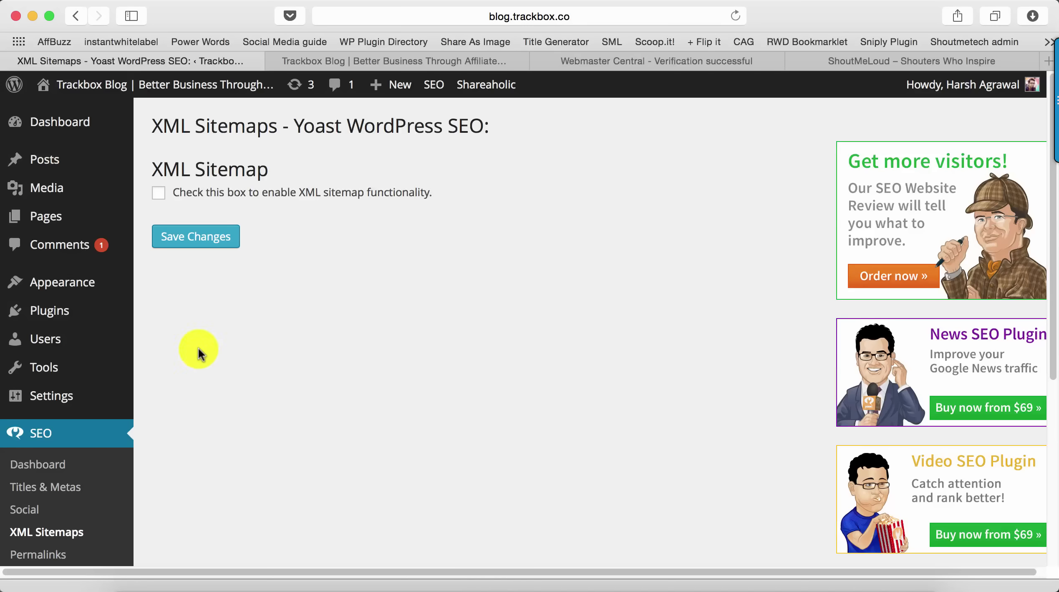
{"action": "left_click", "coordinate": [159, 192]}
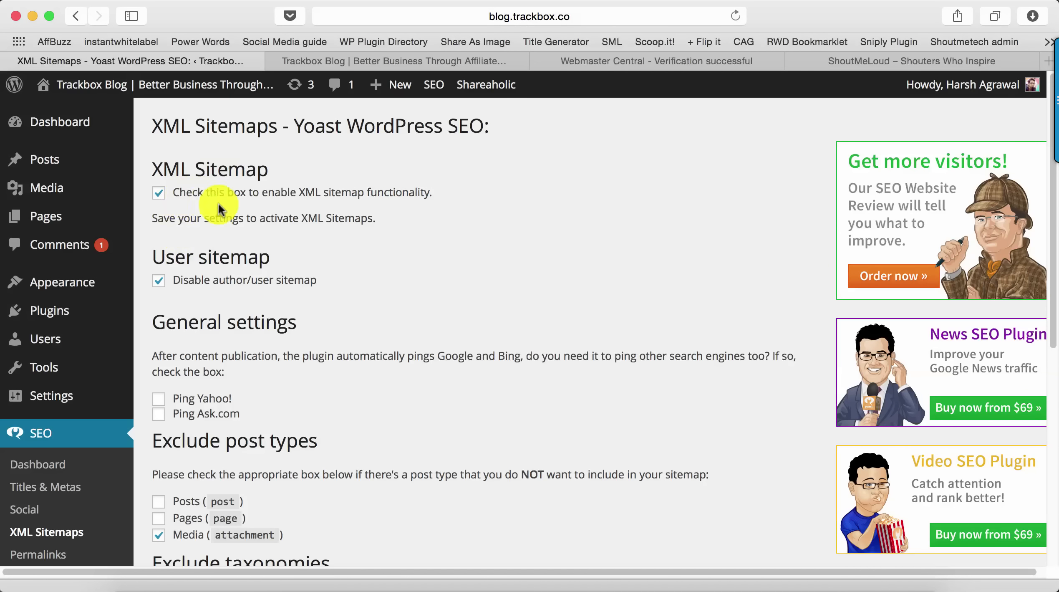
Step: Enable pinging Yahoo! and Ask.com in the XML sitemap's general settings
{"action": "scroll", "coordinate": [220, 220], "scroll_direction": "down", "scroll_amount": 5}
{"action": "left_click", "coordinate": [196, 259]}
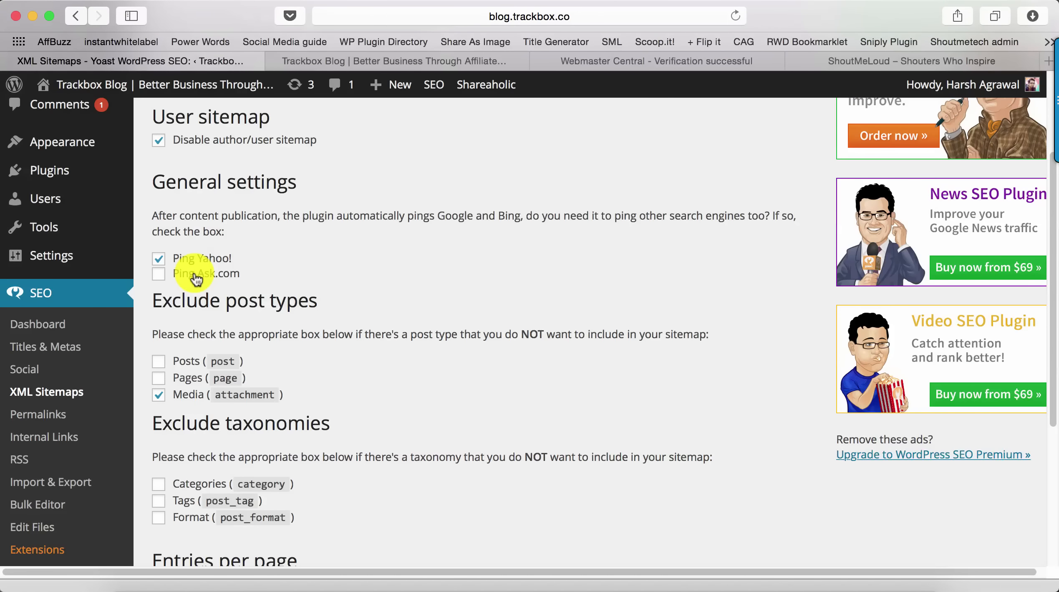
{"action": "left_click", "coordinate": [196, 277]}
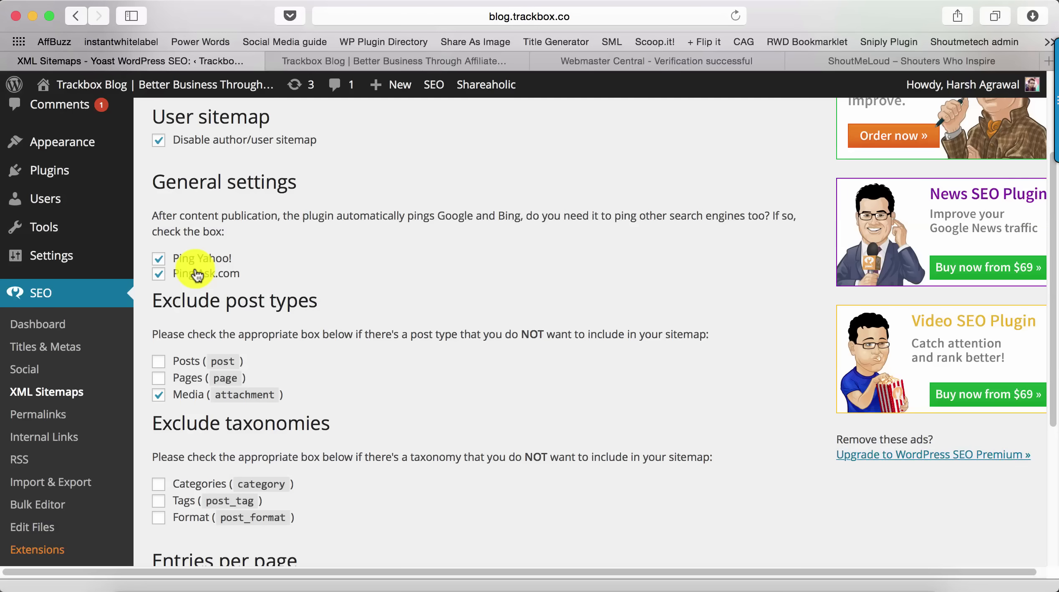
Step: Exclude the Tags (post_tag) taxonomy from the sitemap and save the XML Sitemaps settings
{"action": "scroll", "coordinate": [208, 277], "scroll_direction": "down", "scroll_amount": 2}
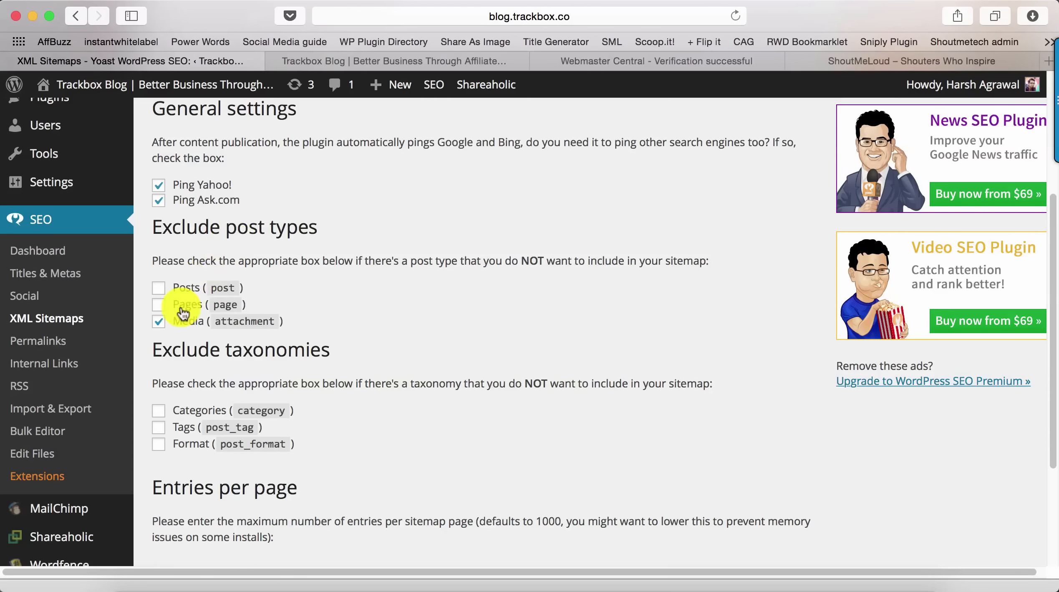
{"action": "scroll", "coordinate": [194, 321], "scroll_direction": "down", "scroll_amount": 2}
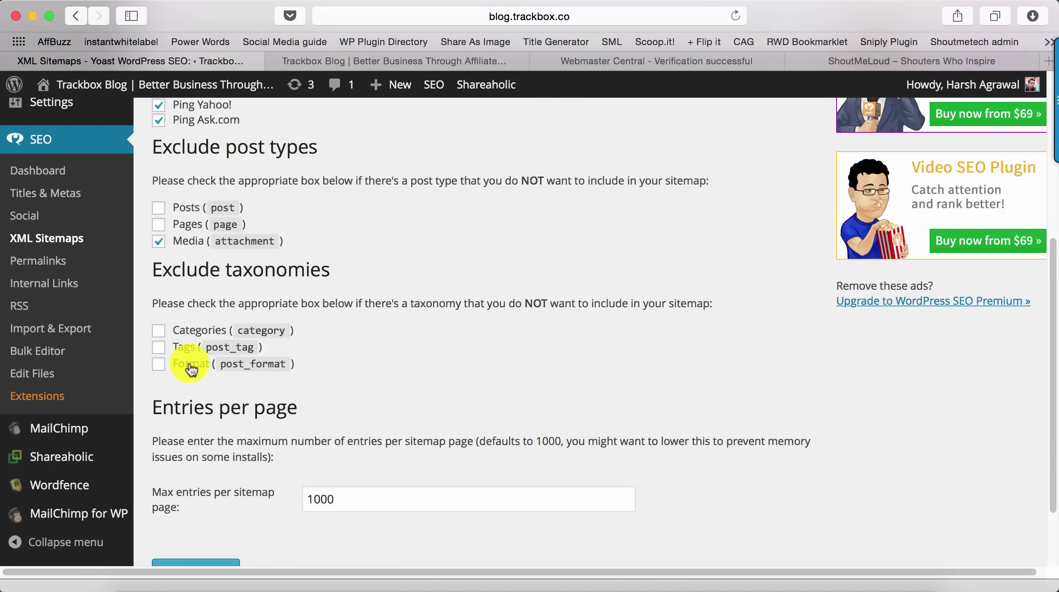
{"action": "left_click", "coordinate": [184, 345]}
{"action": "scroll", "coordinate": [186, 340], "scroll_direction": "down", "scroll_amount": 1}
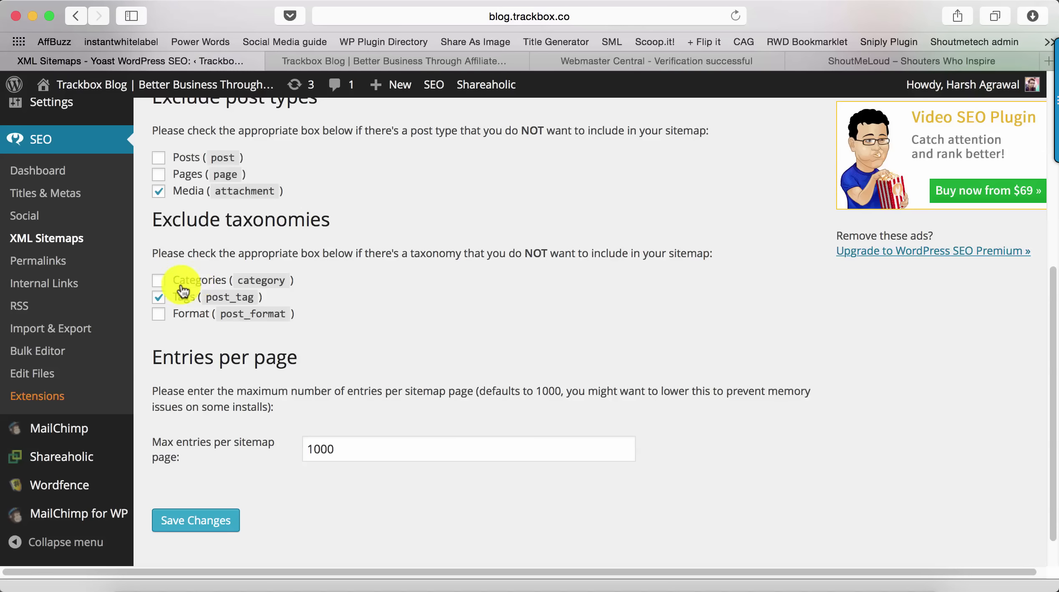
{"action": "scroll", "coordinate": [177, 286], "scroll_direction": "down", "scroll_amount": 1}
{"action": "left_click", "coordinate": [194, 491]}
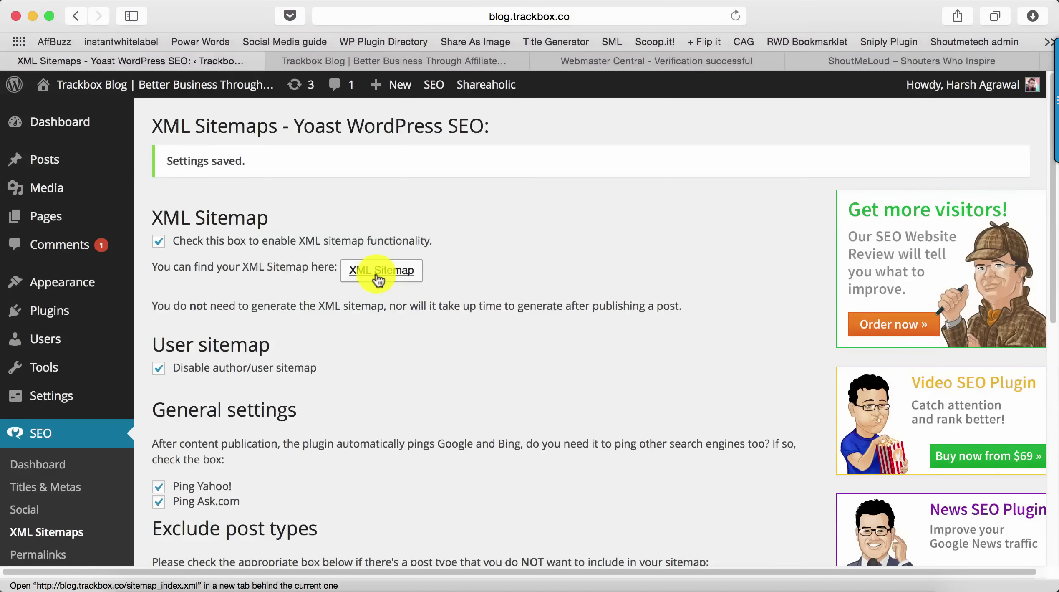
Step: Open the generated XML sitemap index in its own tab and view the URLs listed in post-sitemap.xml
{"action": "left_click", "coordinate": [376, 270], "text": "super"}
{"action": "left_click_drag", "start_coordinate": [654, 67], "coordinate": [416, 57]}
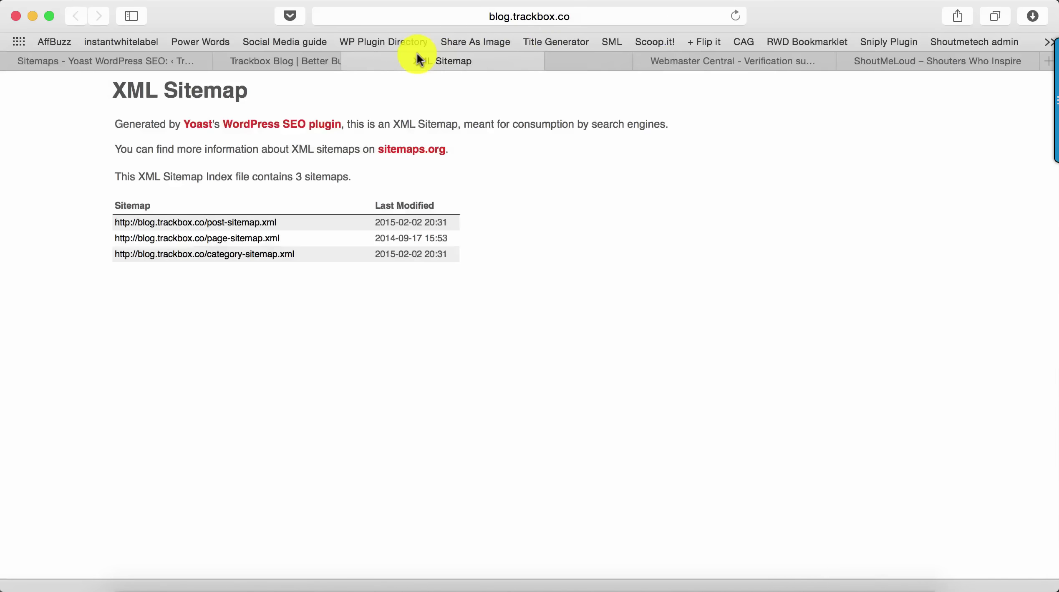
{"action": "left_click", "coordinate": [257, 221], "text": "super"}
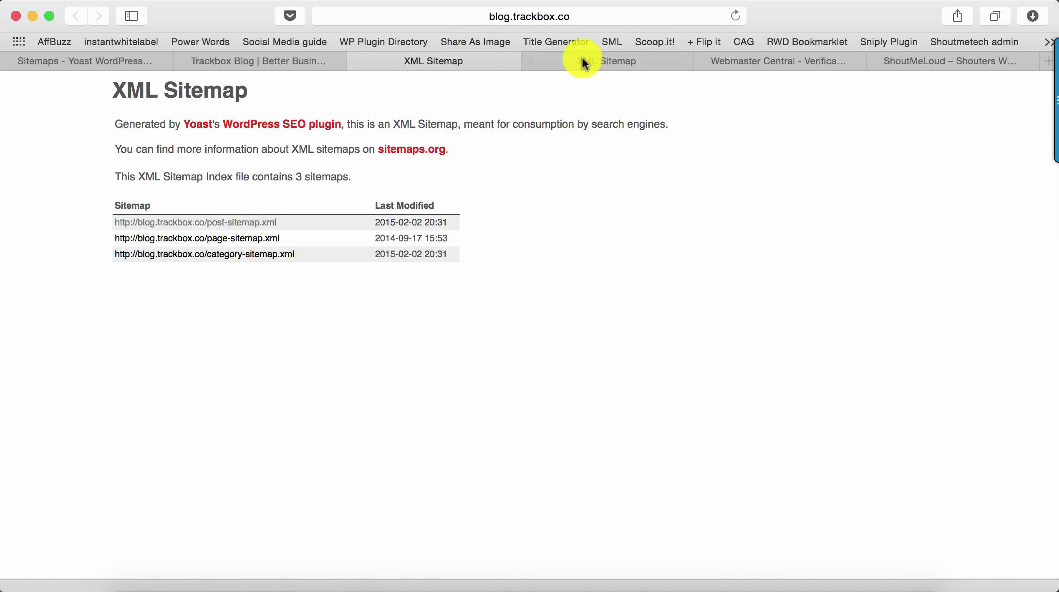
{"action": "left_click", "coordinate": [583, 59]}
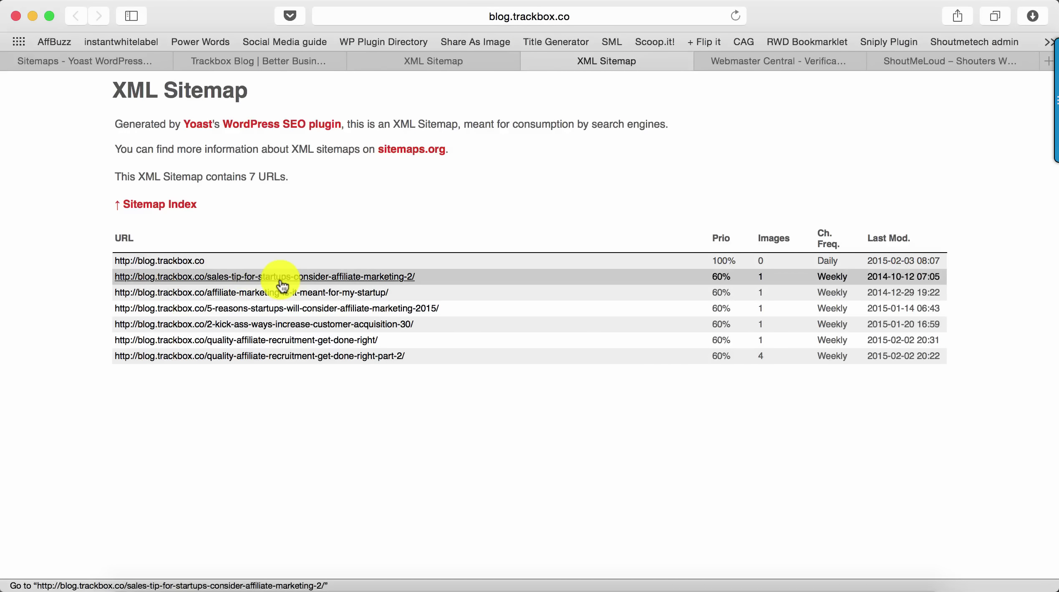
Step: Switch to Google Webmaster Tools and search the list of sites for "tr"
{"action": "key", "text": "ctrl+Tab"}
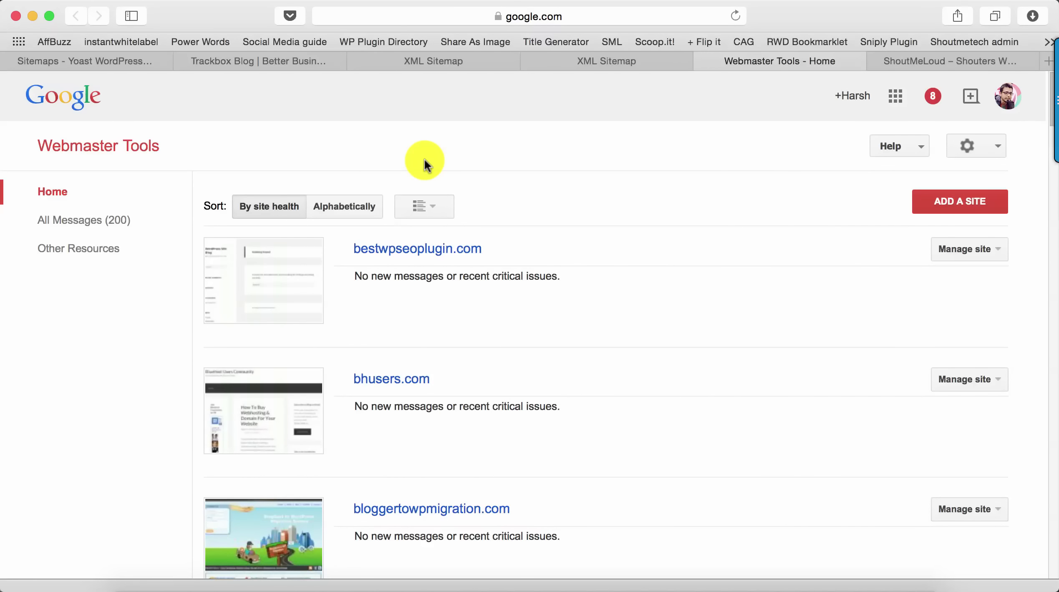
{"action": "key", "text": "super+f"}
{"action": "type", "text": "tr"}
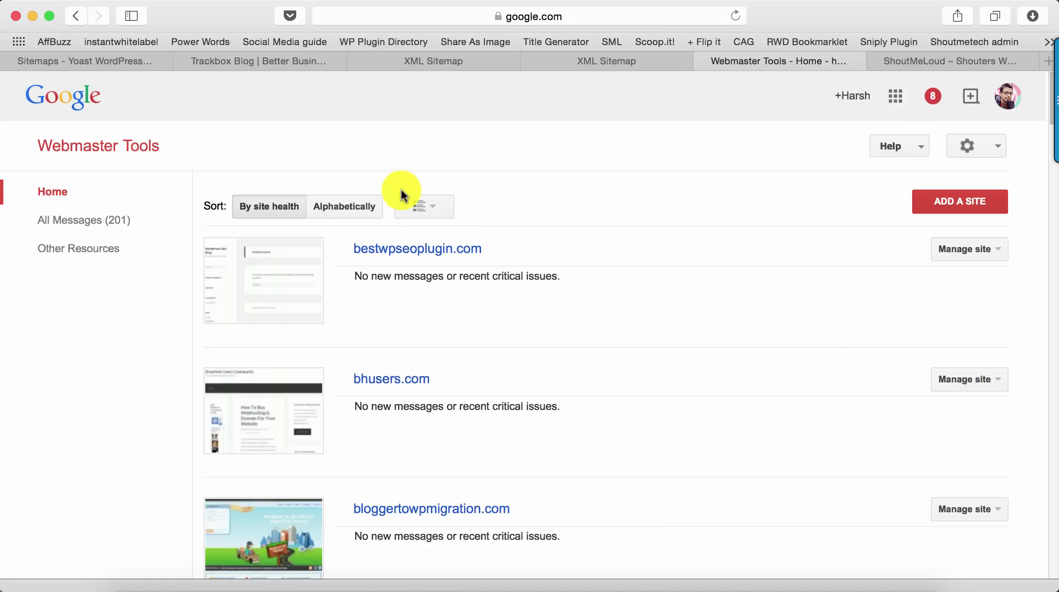
{"action": "scroll", "coordinate": [401, 190], "scroll_direction": "down", "scroll_amount": 2}
{"action": "scroll", "coordinate": [402, 189], "scroll_direction": "up", "scroll_amount": 1}
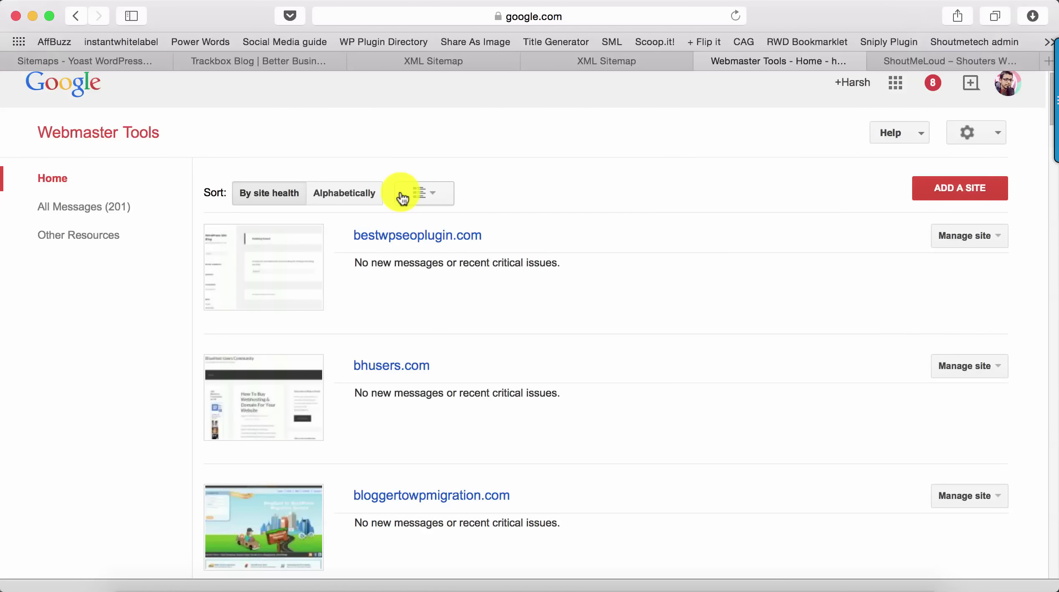
{"action": "left_click", "coordinate": [944, 189]}
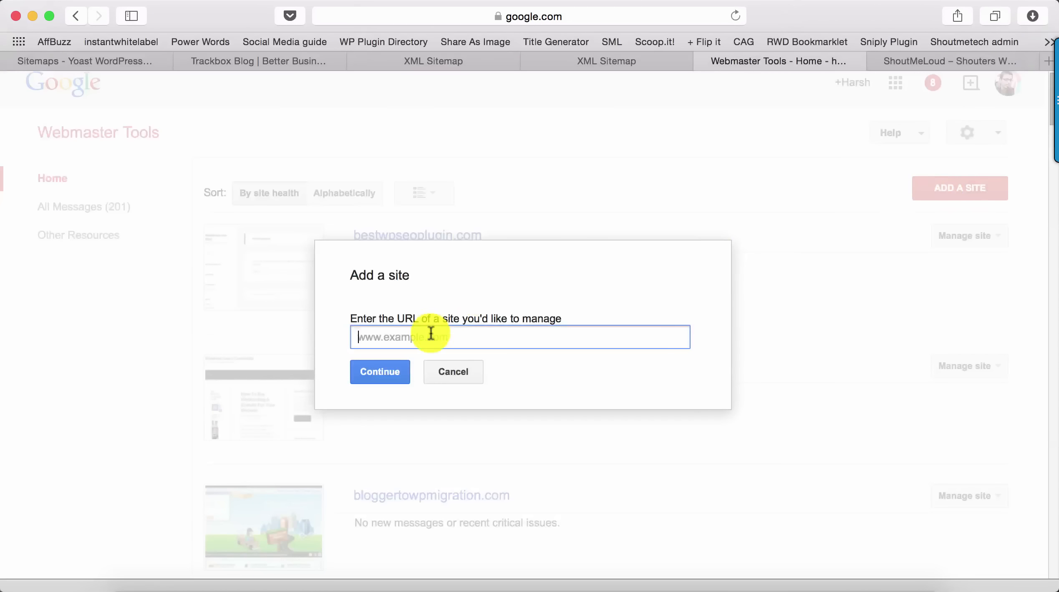
{"action": "type", "text": "http://blog.trackbox.co/wp-admin/"}
{"action": "key", "text": "BackSpace"}
{"action": "key", "text": "BackSpace"}
{"action": "key", "text": "BackSpace"}
{"action": "key", "text": "BackSpace"}
{"action": "key", "text": "BackSpace"}
{"action": "key", "text": "BackSpace"}
{"action": "key", "text": "BackSpace"}
{"action": "key", "text": "BackSpace"}
{"action": "key", "text": "BackSpace"}
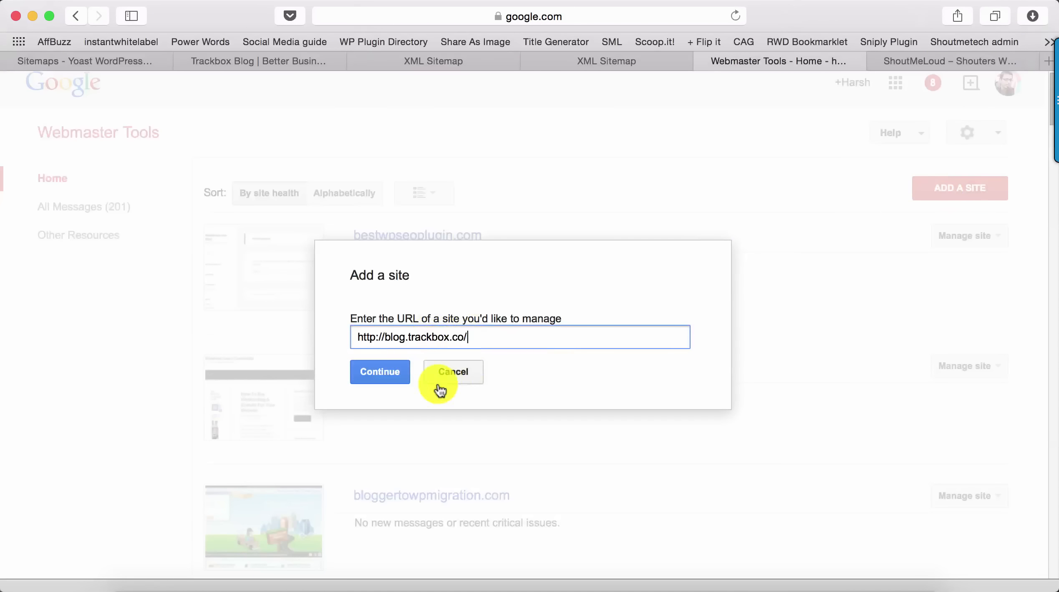
{"action": "left_click", "coordinate": [384, 373]}
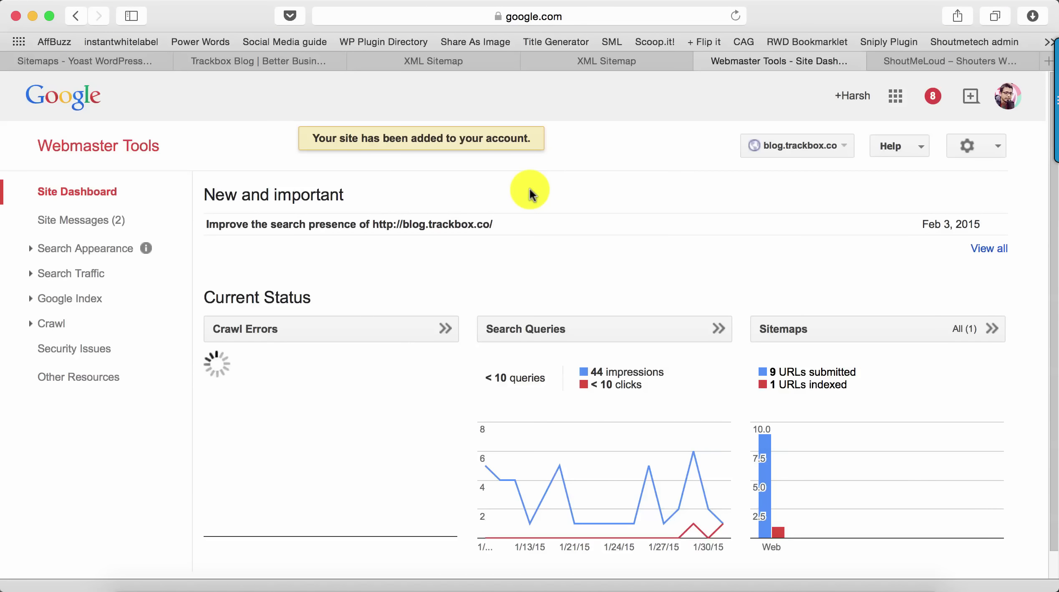
Step: Start adding a sitemap for the blog in Webmaster Tools and copy "sitemap_index.xml" from the sitemap index page's address
{"action": "left_click", "coordinate": [959, 330]}
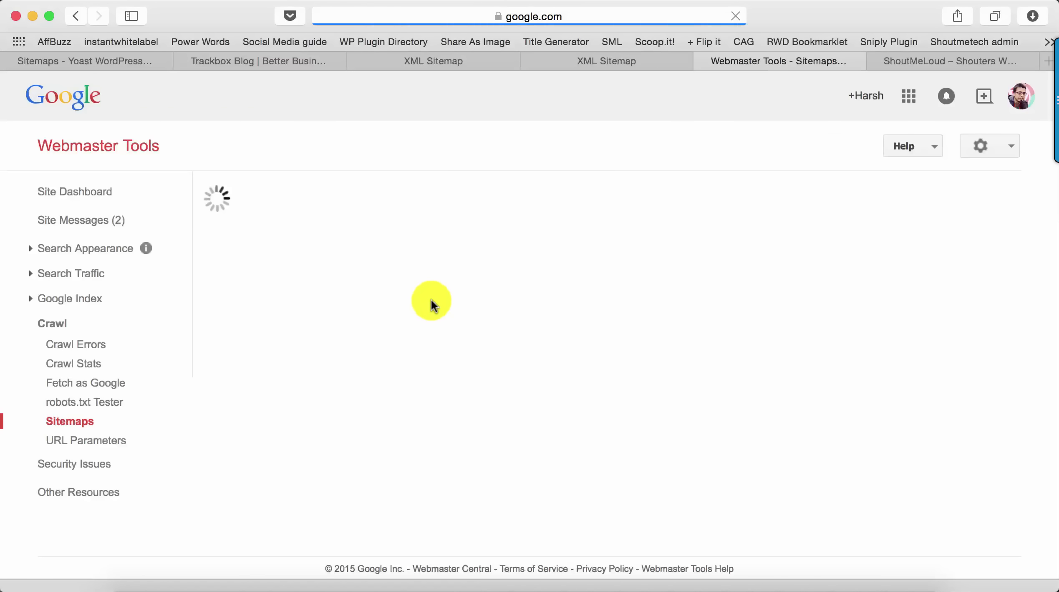
{"action": "left_click", "coordinate": [926, 200]}
{"action": "left_click", "coordinate": [447, 53]}
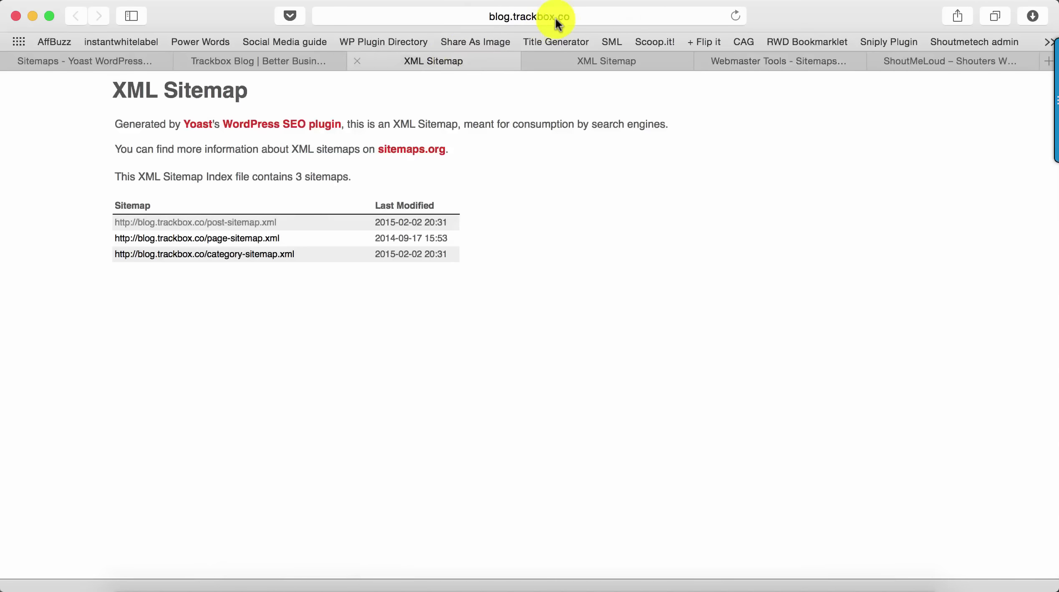
{"action": "left_click", "coordinate": [555, 18]}
{"action": "left_click", "coordinate": [483, 17]}
{"action": "left_click_drag", "start_coordinate": [418, 16], "coordinate": [558, 18]}
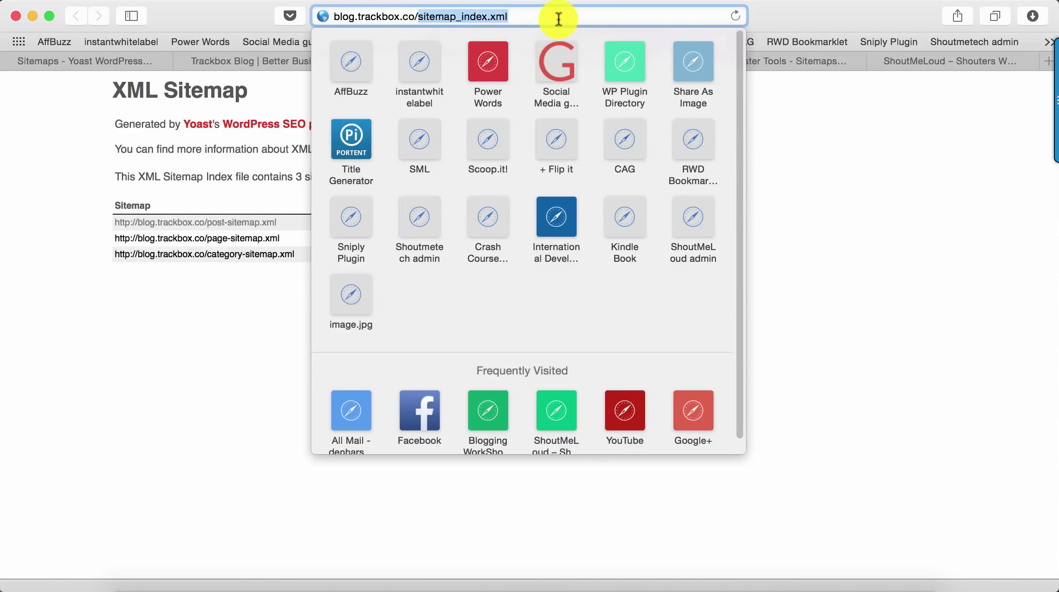
Step: Submit sitemap_index.xml as the blog's sitemap and reload the page to review the submitted sitemaps
{"action": "left_click", "coordinate": [840, 161]}
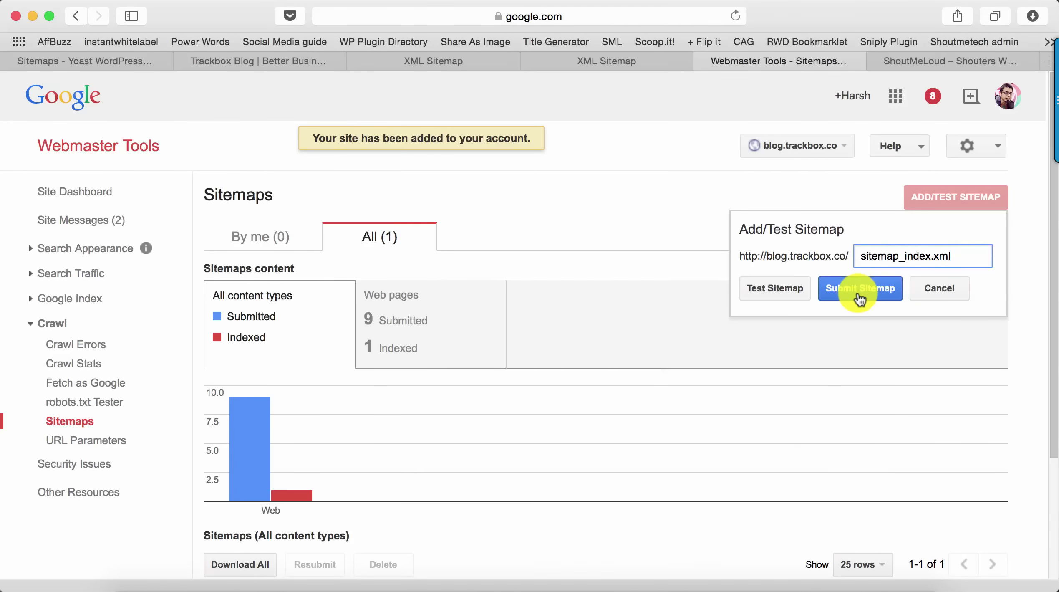
{"action": "left_click", "coordinate": [859, 298]}
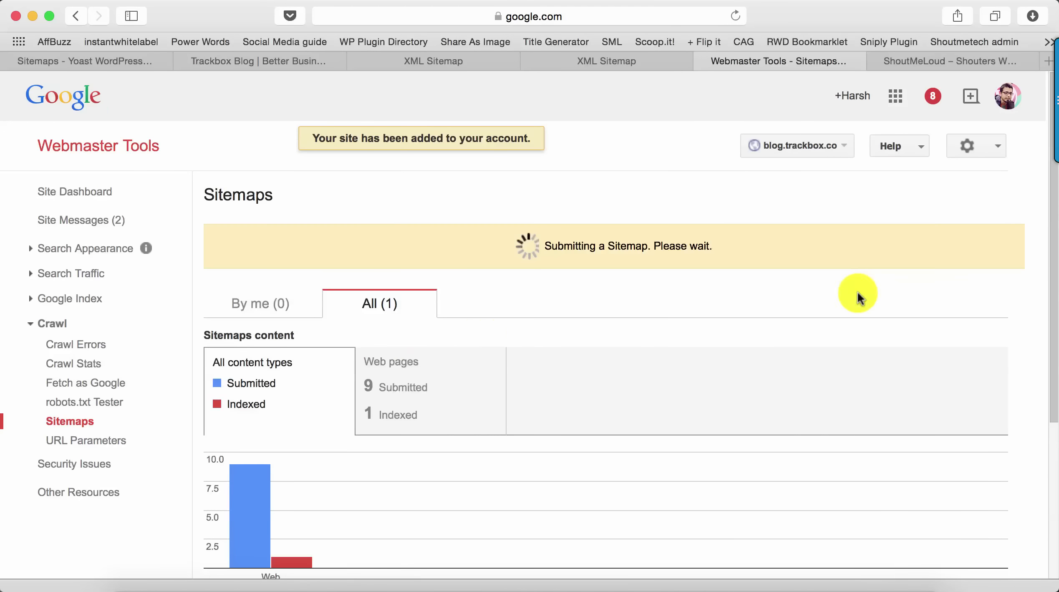
{"action": "key", "text": "super+r"}
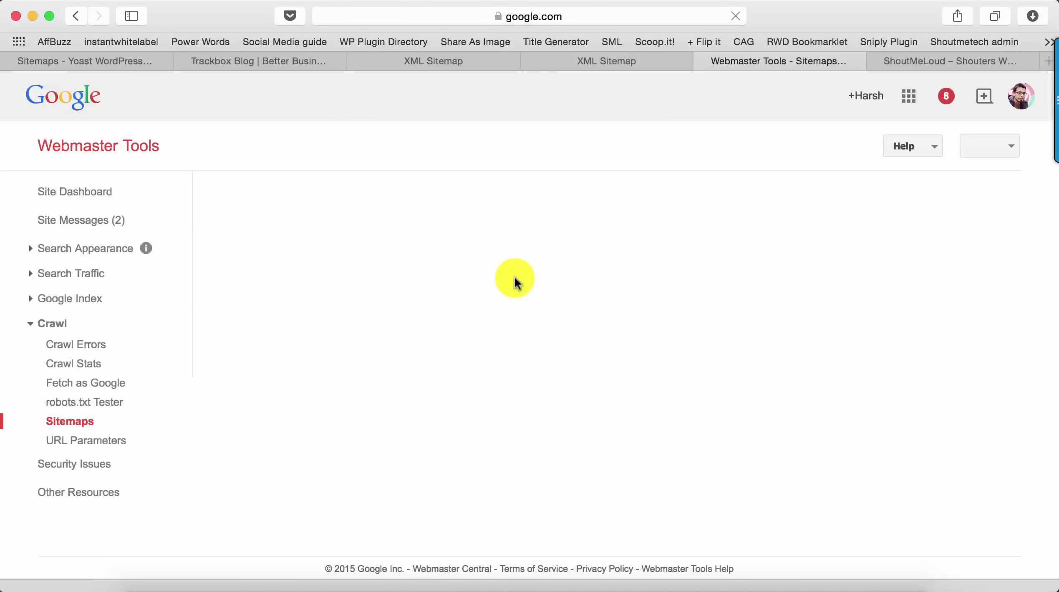
{"action": "scroll", "coordinate": [346, 428], "scroll_direction": "down", "scroll_amount": 5}
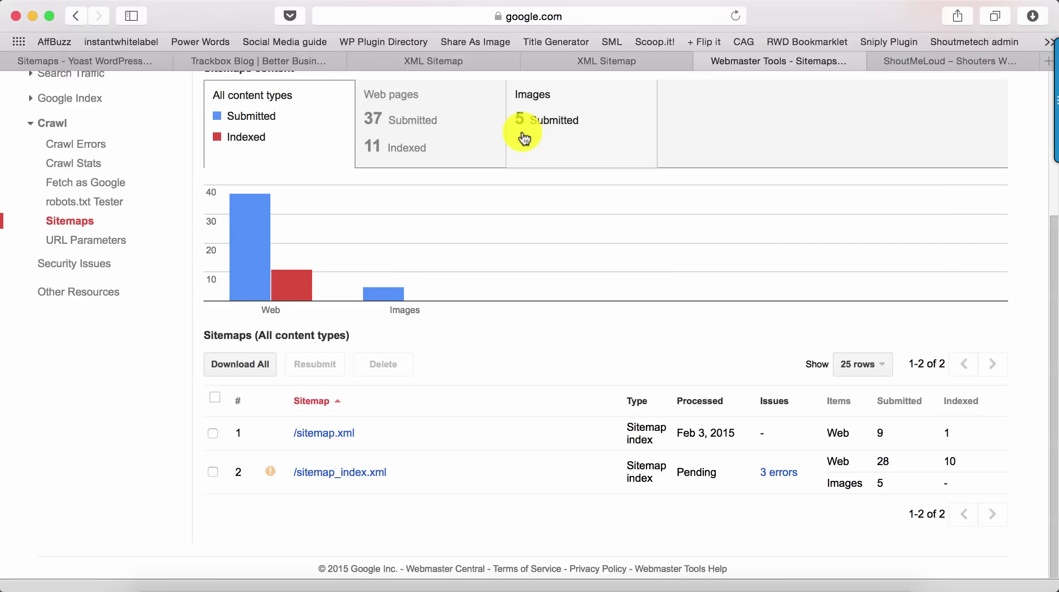
Step: Return to the blog's admin, open the SEO plugin's Permalinks settings and enable redirecting attachment URLs to the parent post URL
{"action": "left_click", "coordinate": [94, 61]}
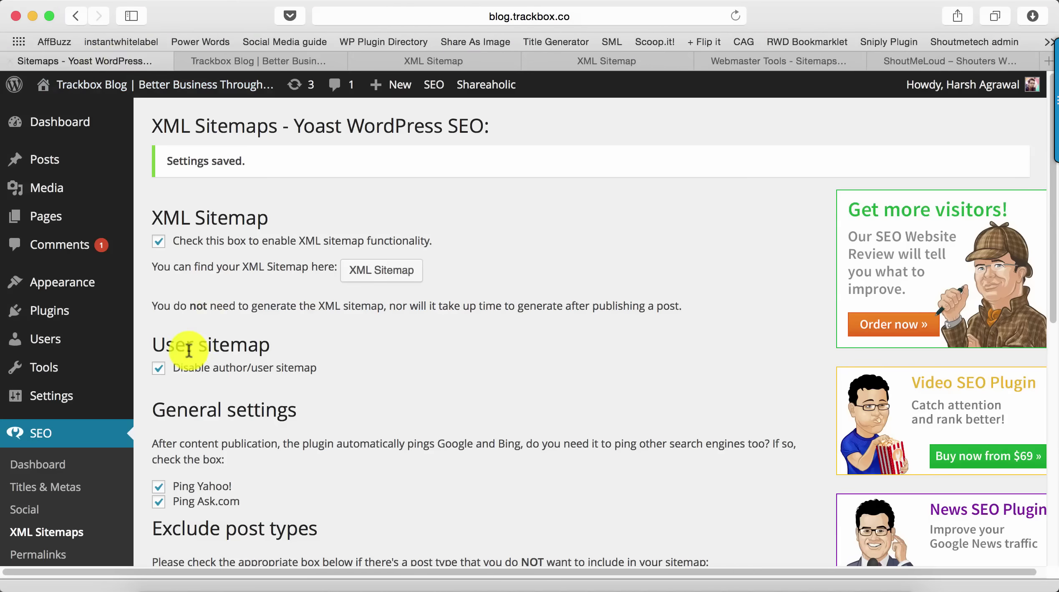
{"action": "scroll", "coordinate": [189, 350], "scroll_direction": "down", "scroll_amount": 5}
{"action": "left_click", "coordinate": [61, 437]}
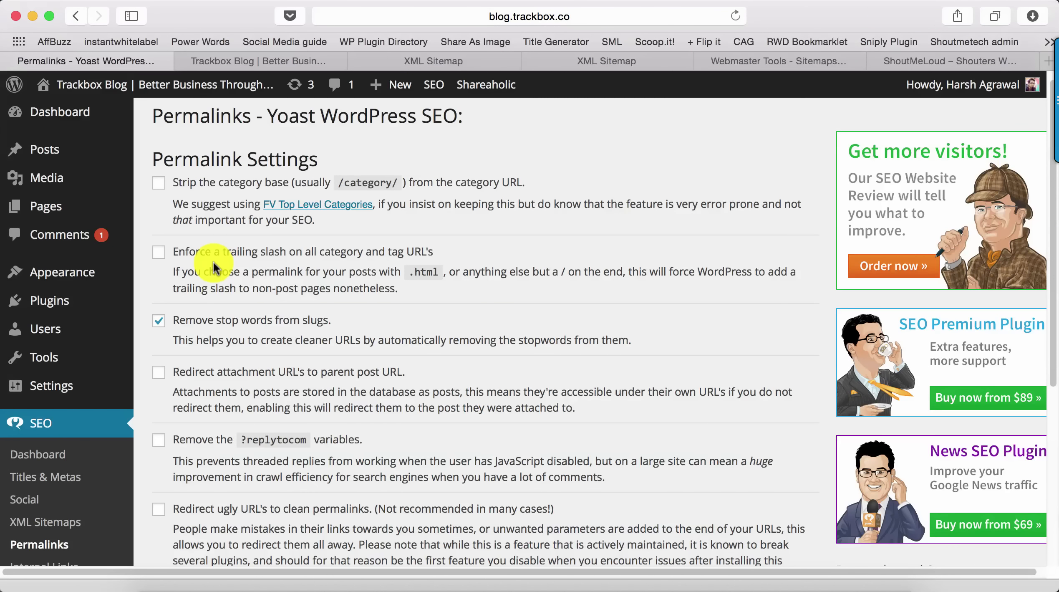
{"action": "scroll", "coordinate": [213, 317], "scroll_direction": "down", "scroll_amount": 1}
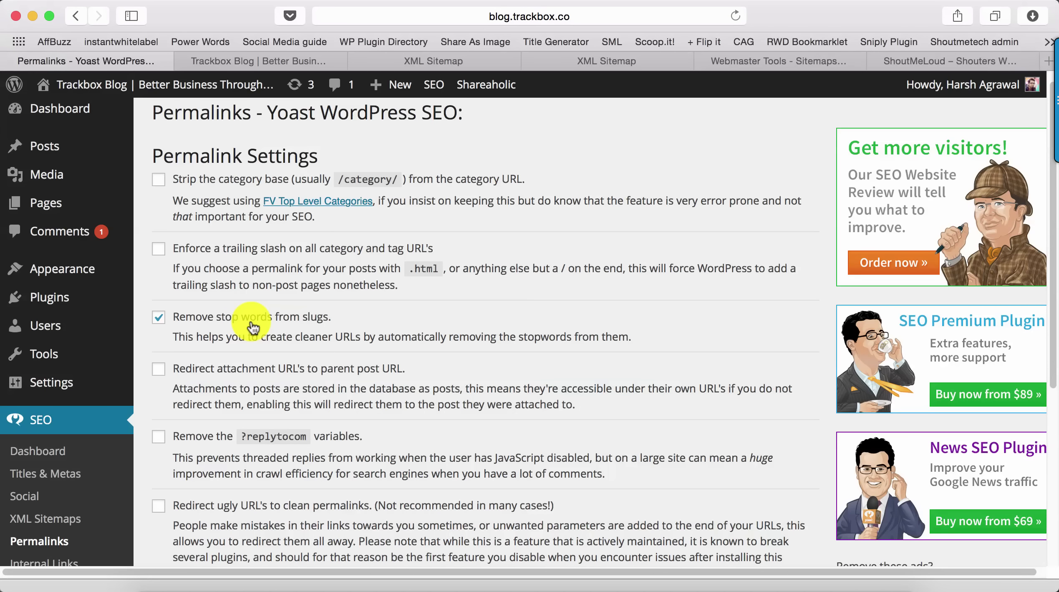
{"action": "scroll", "coordinate": [259, 337], "scroll_direction": "down", "scroll_amount": 1}
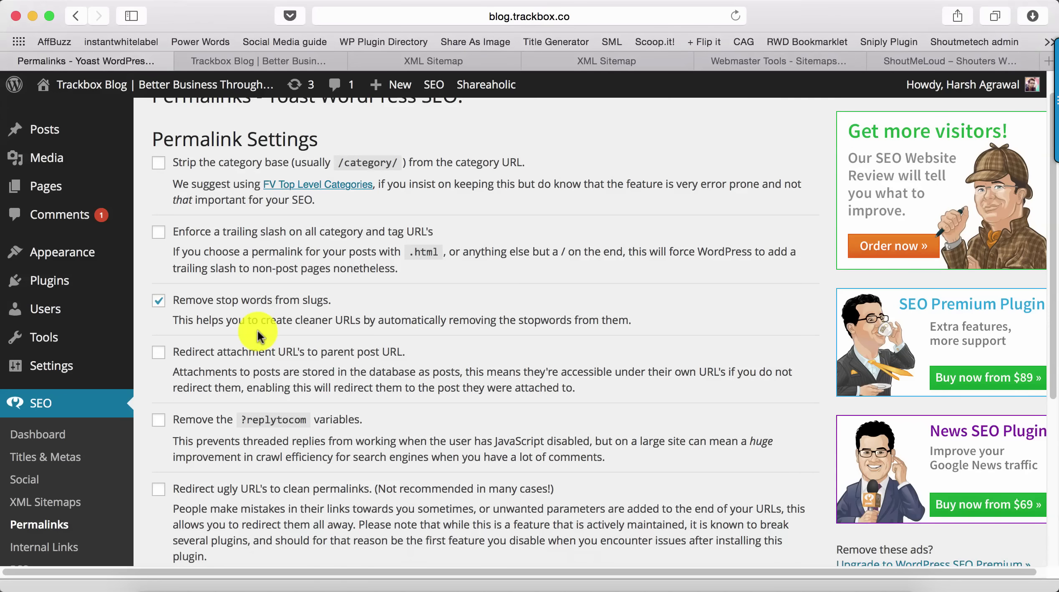
{"action": "left_click", "coordinate": [227, 357]}
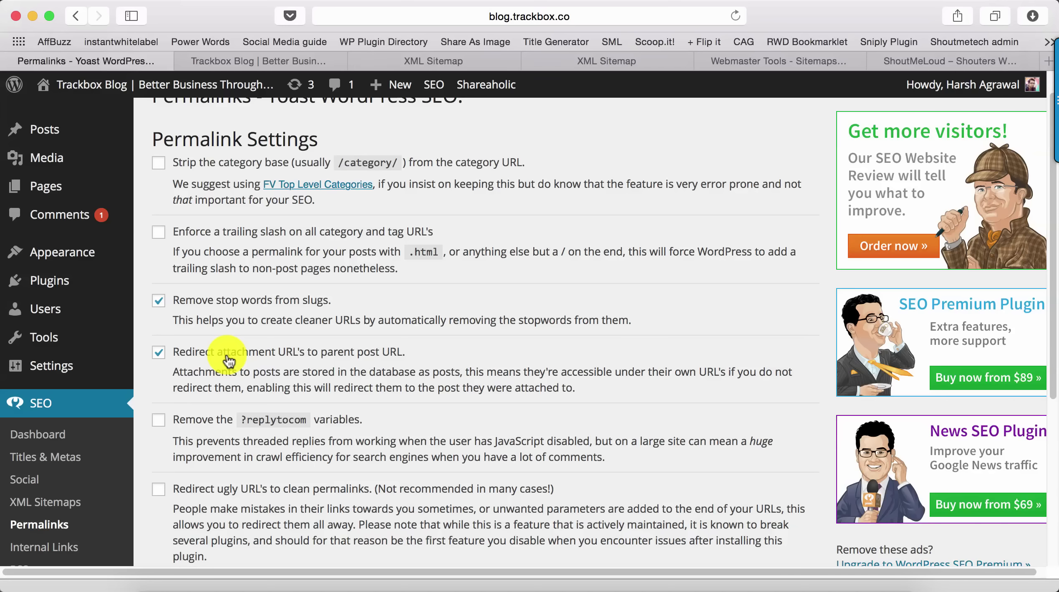
Step: Enable removal of the ?replytocom variables and save the permalink settings
{"action": "scroll", "coordinate": [229, 360], "scroll_direction": "down", "scroll_amount": 2}
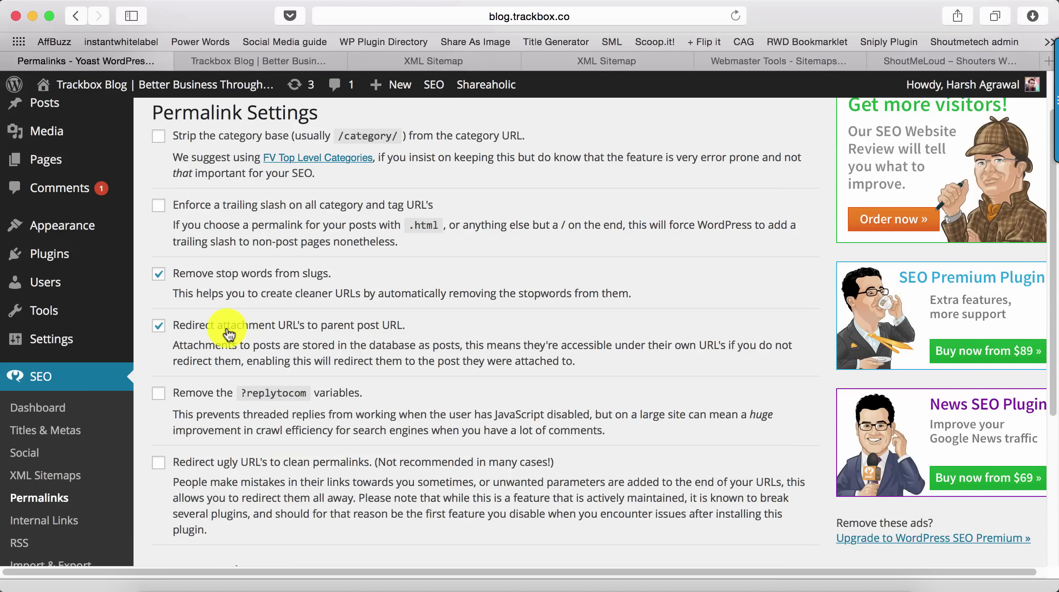
{"action": "scroll", "coordinate": [222, 346], "scroll_direction": "down", "scroll_amount": 2}
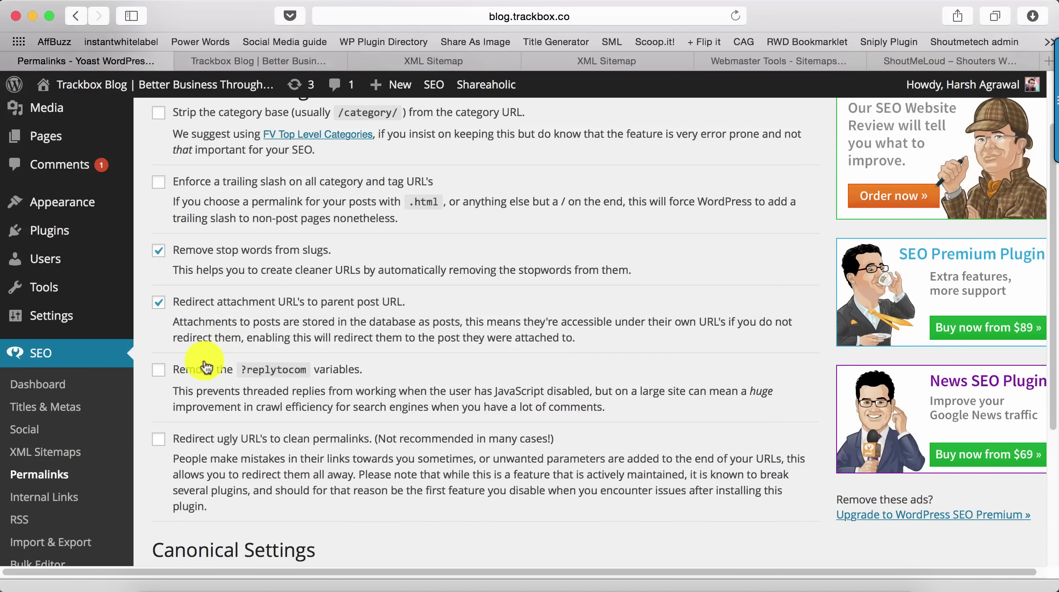
{"action": "left_click", "coordinate": [204, 367]}
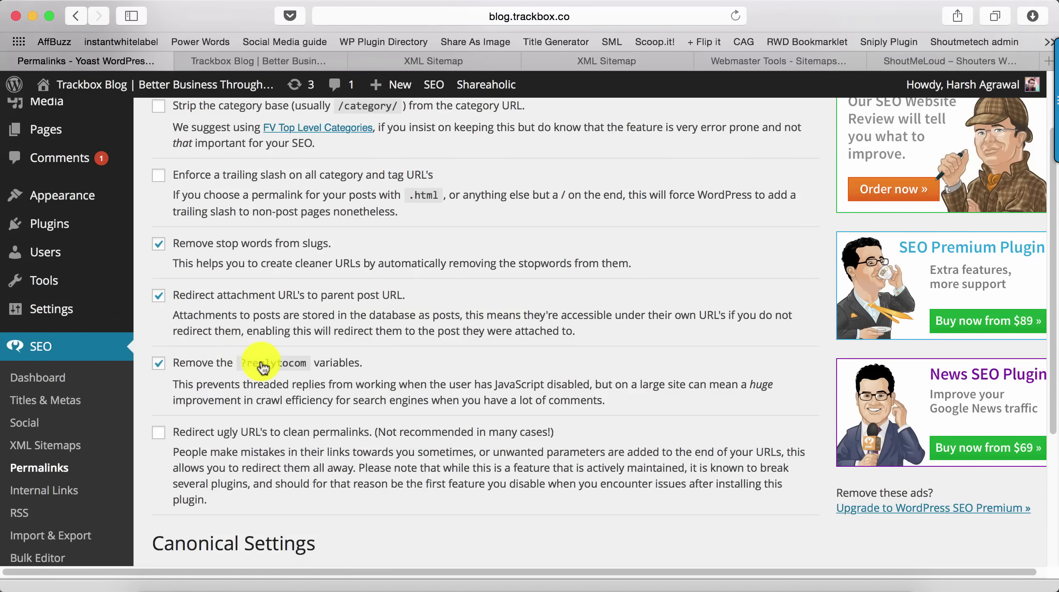
{"action": "scroll", "coordinate": [261, 361], "scroll_direction": "down", "scroll_amount": 7}
{"action": "scroll", "coordinate": [261, 361], "scroll_direction": "down", "scroll_amount": 5}
{"action": "left_click", "coordinate": [201, 502]}
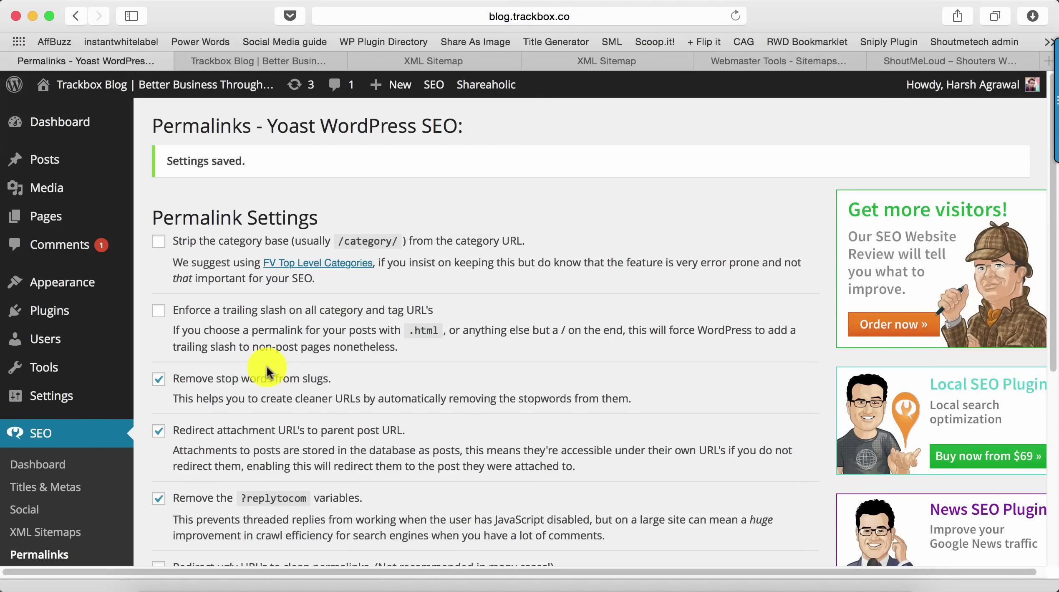
Step: Review the breadcrumb options in the plugin's Internal Links settings and open the RSS settings
{"action": "scroll", "coordinate": [130, 388], "scroll_direction": "down", "scroll_amount": 10}
{"action": "left_click", "coordinate": [45, 444]}
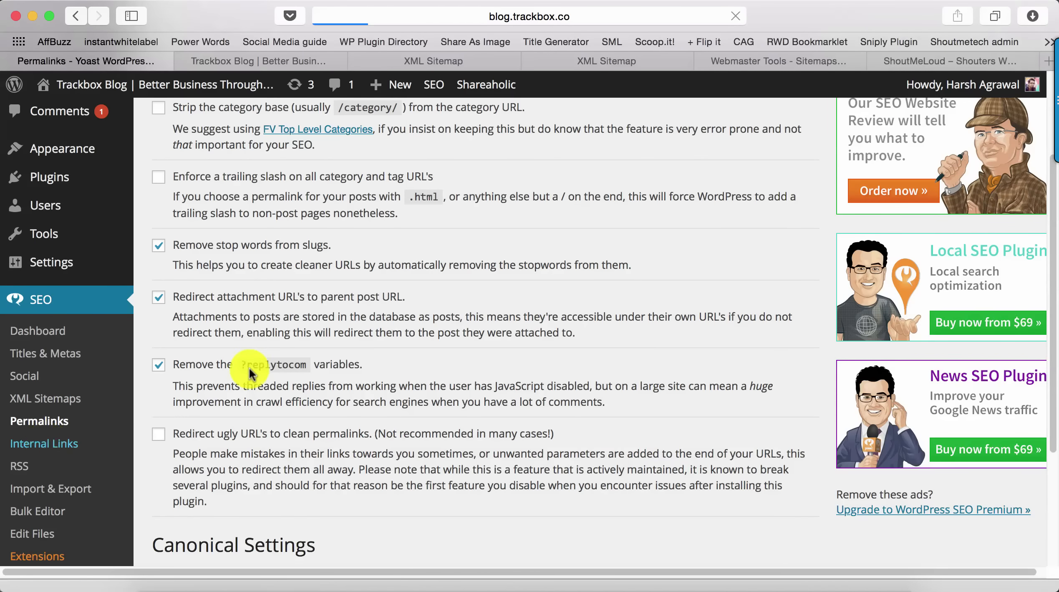
{"action": "scroll", "coordinate": [81, 436], "scroll_direction": "down", "scroll_amount": 15}
{"action": "scroll", "coordinate": [71, 374], "scroll_direction": "up", "scroll_amount": 8}
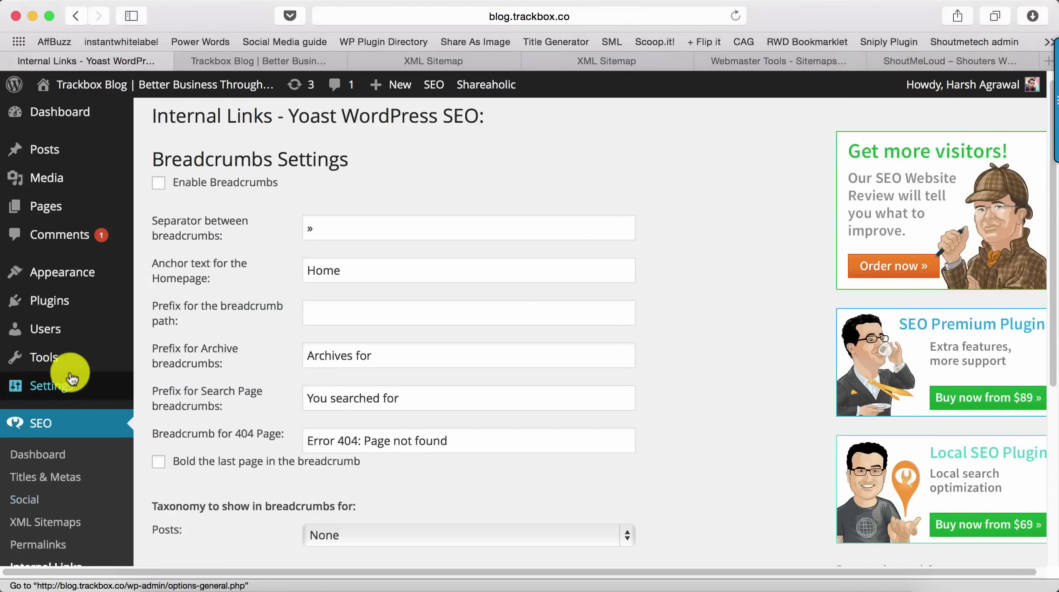
{"action": "scroll", "coordinate": [65, 418], "scroll_direction": "down", "scroll_amount": 3}
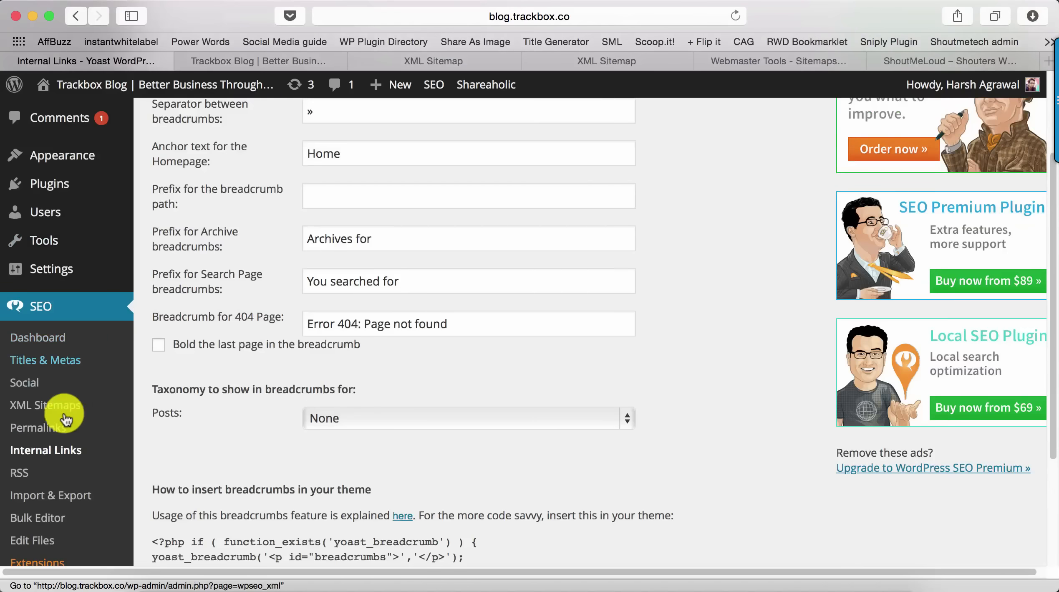
{"action": "left_click", "coordinate": [29, 473]}
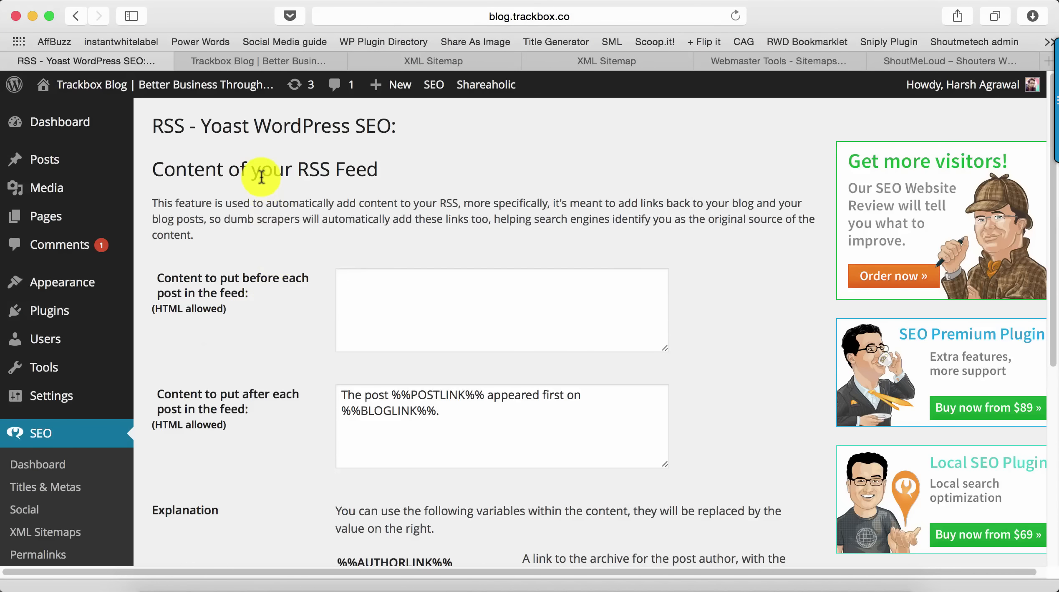
Step: Review the RSS feed content fields, the available variables, and the %%POSTLINK%% and %%BLOGLINK%% placeholders in the text after each post
{"action": "left_click", "coordinate": [400, 318]}
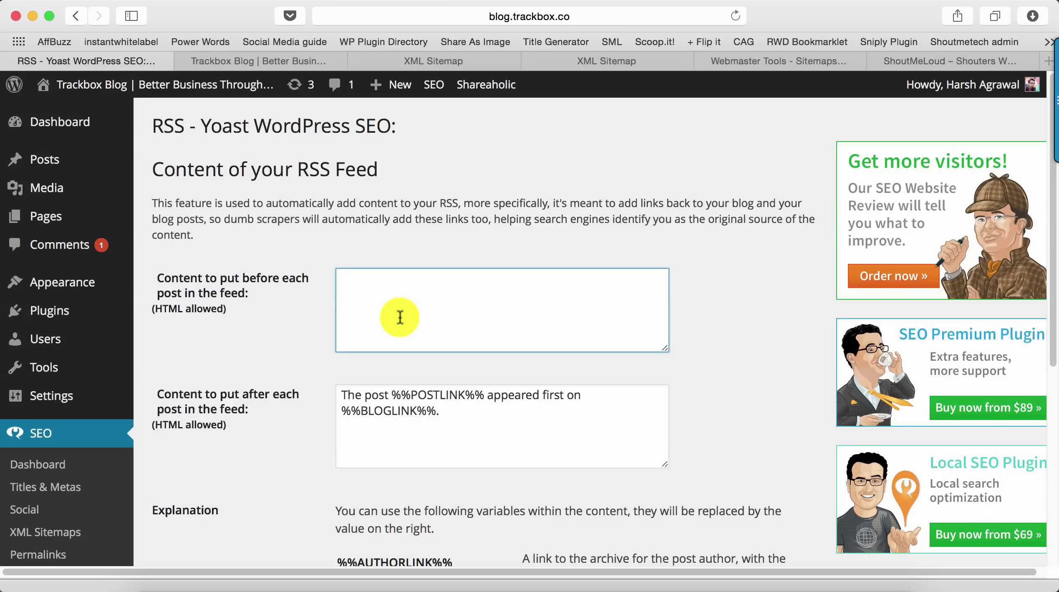
{"action": "scroll", "coordinate": [406, 331], "scroll_direction": "down", "scroll_amount": 10}
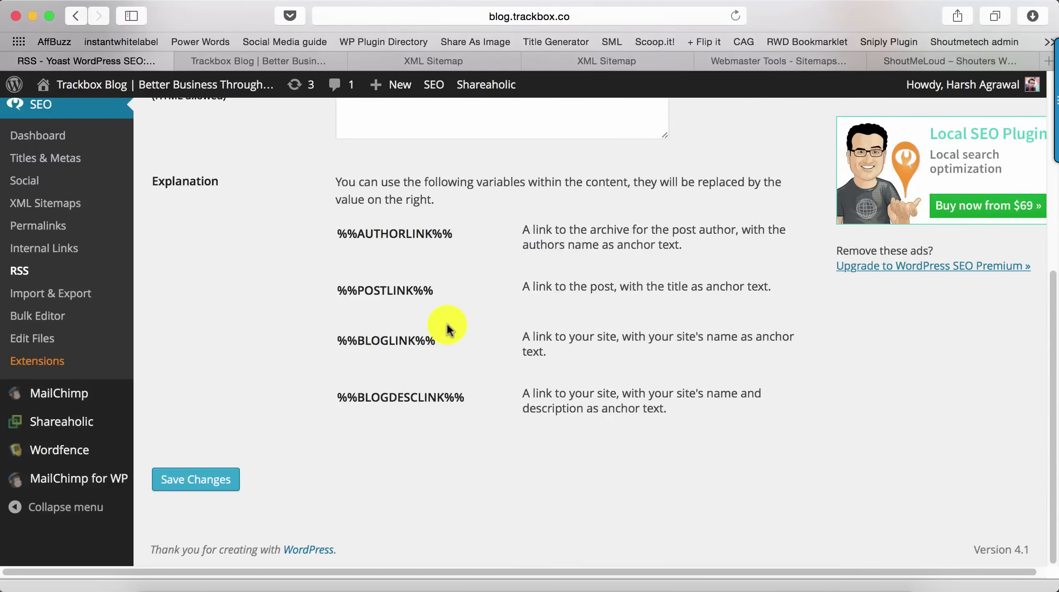
{"action": "scroll", "coordinate": [438, 324], "scroll_direction": "up", "scroll_amount": 3}
{"action": "triple_click", "coordinate": [442, 230]}
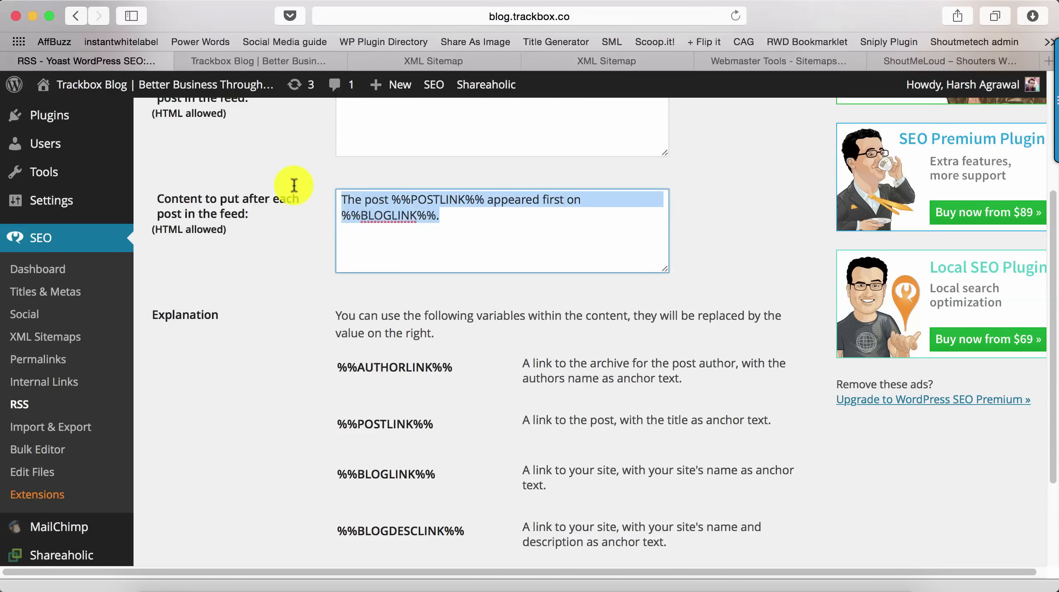
{"action": "left_click", "coordinate": [411, 242]}
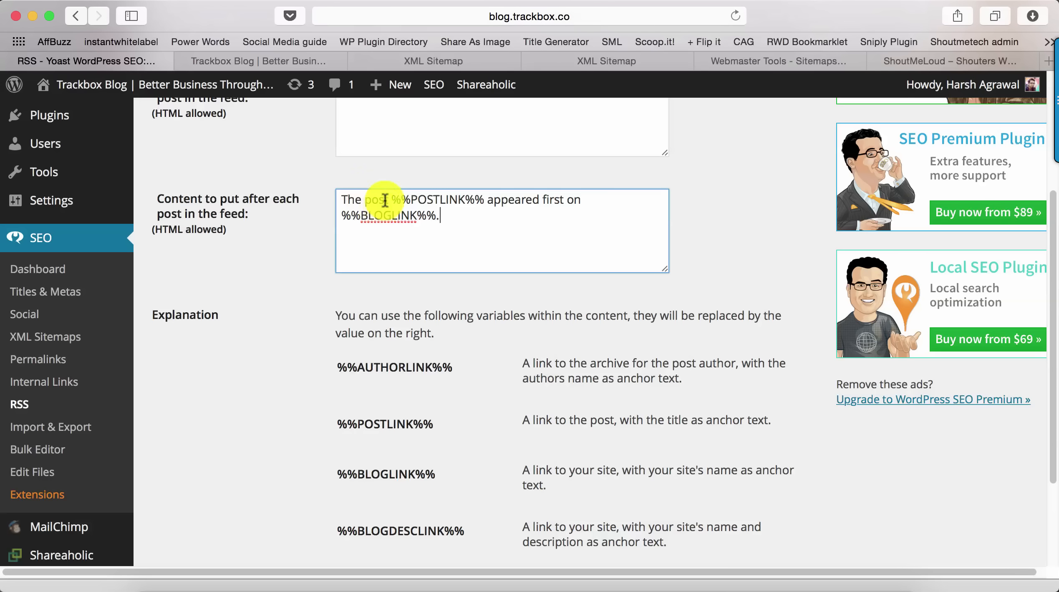
{"action": "left_click_drag", "start_coordinate": [391, 201], "coordinate": [494, 194]}
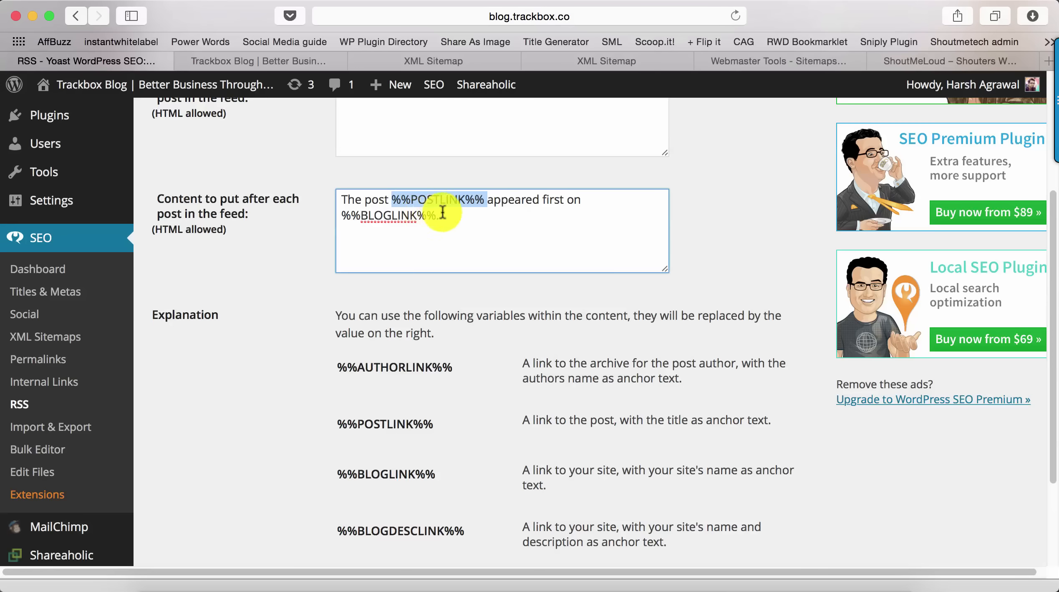
{"action": "left_click_drag", "start_coordinate": [438, 215], "coordinate": [336, 210]}
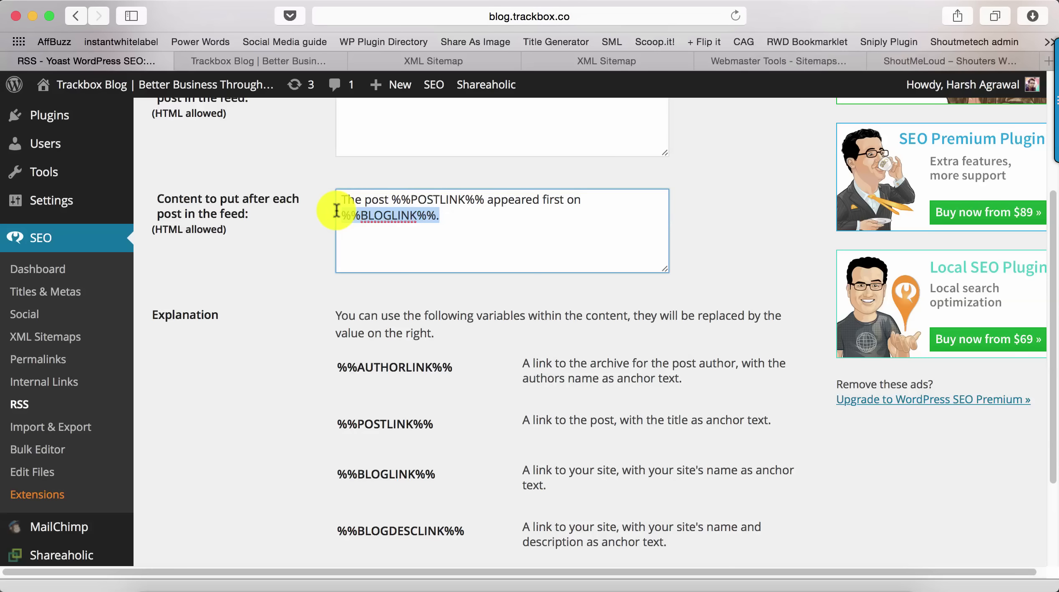
Step: Open the SEO plugin's Edit Files page, look over the .htaccess content and create a robots.txt file
{"action": "left_click", "coordinate": [46, 473]}
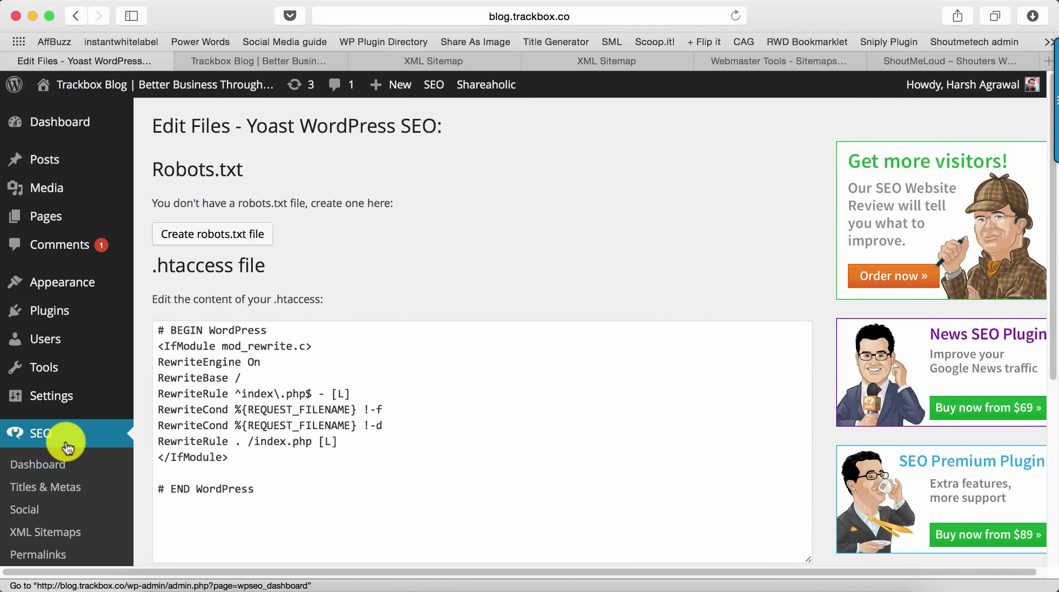
{"action": "scroll", "coordinate": [77, 440], "scroll_direction": "down", "scroll_amount": 5}
{"action": "scroll", "coordinate": [177, 225], "scroll_direction": "up", "scroll_amount": 5}
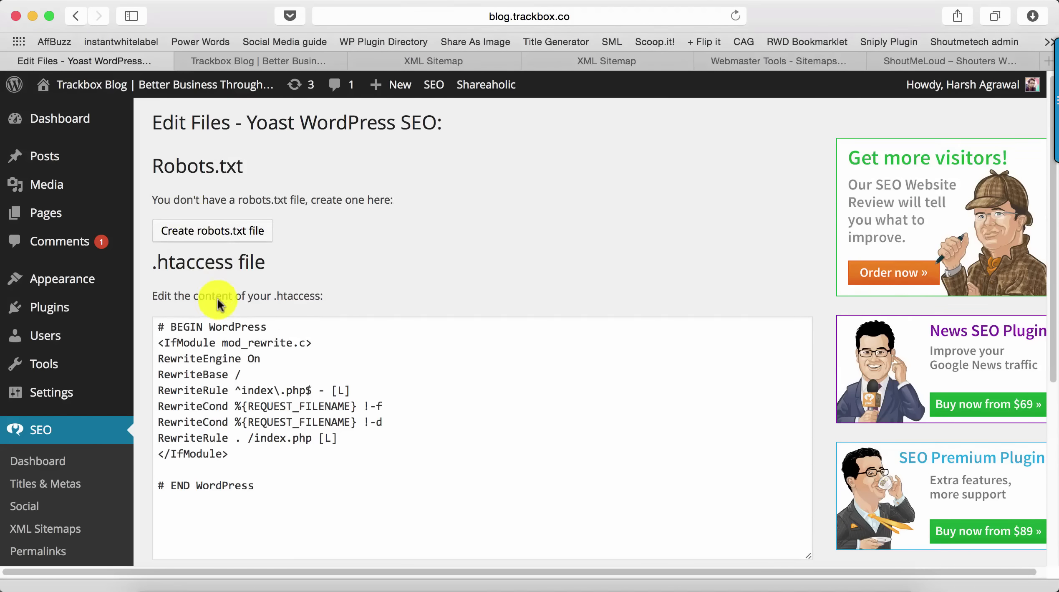
{"action": "scroll", "coordinate": [218, 304], "scroll_direction": "down", "scroll_amount": 3}
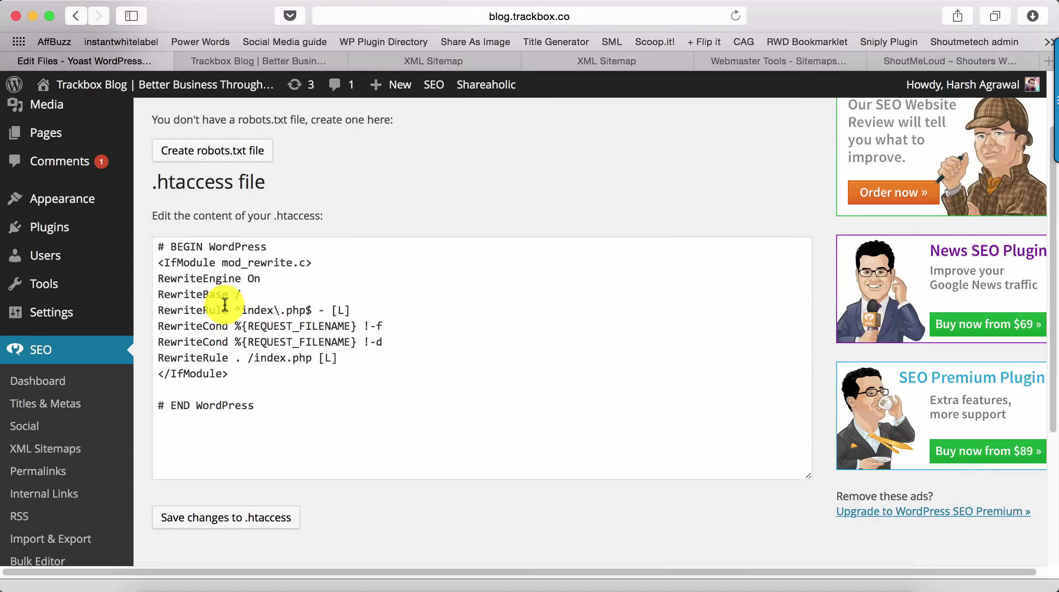
{"action": "scroll", "coordinate": [224, 305], "scroll_direction": "up", "scroll_amount": 3}
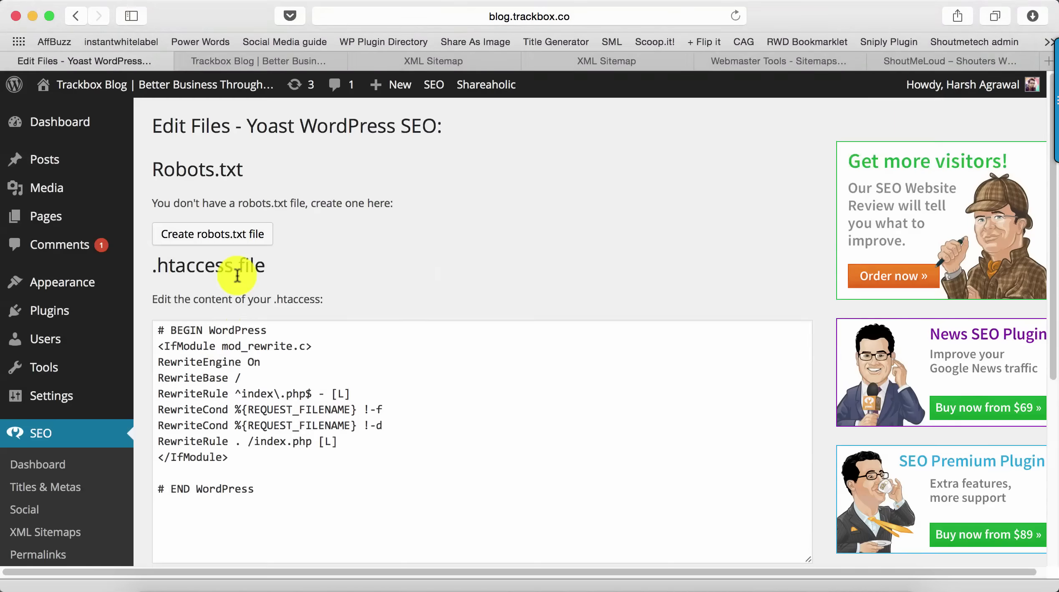
{"action": "left_click", "coordinate": [213, 240]}
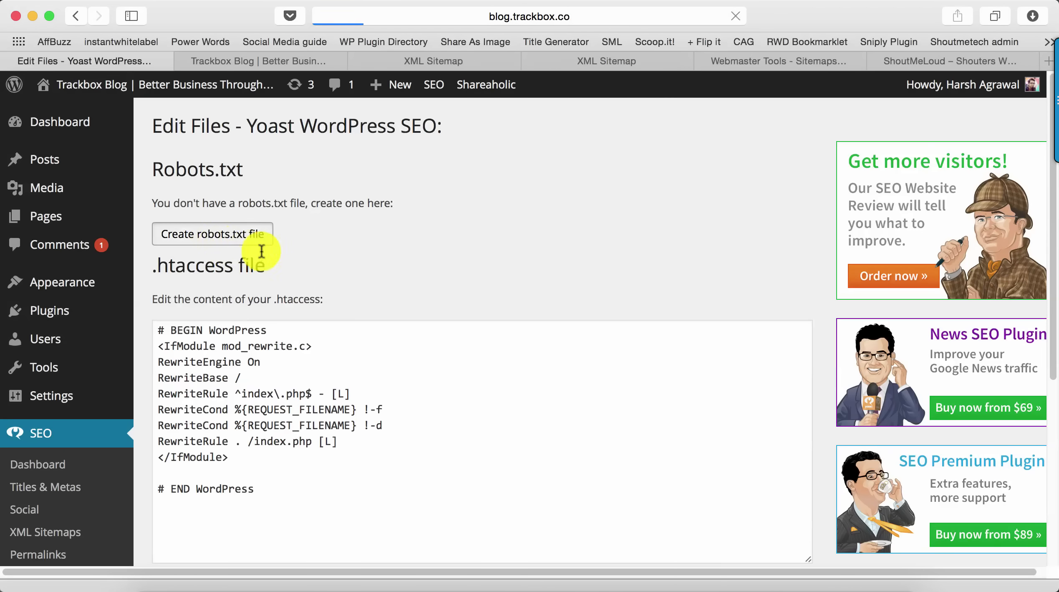
Step: Examine the new robots.txt rules and the .htaccess content, and open the SEO plugin's Social settings
{"action": "left_click_drag", "start_coordinate": [303, 249], "coordinate": [165, 230]}
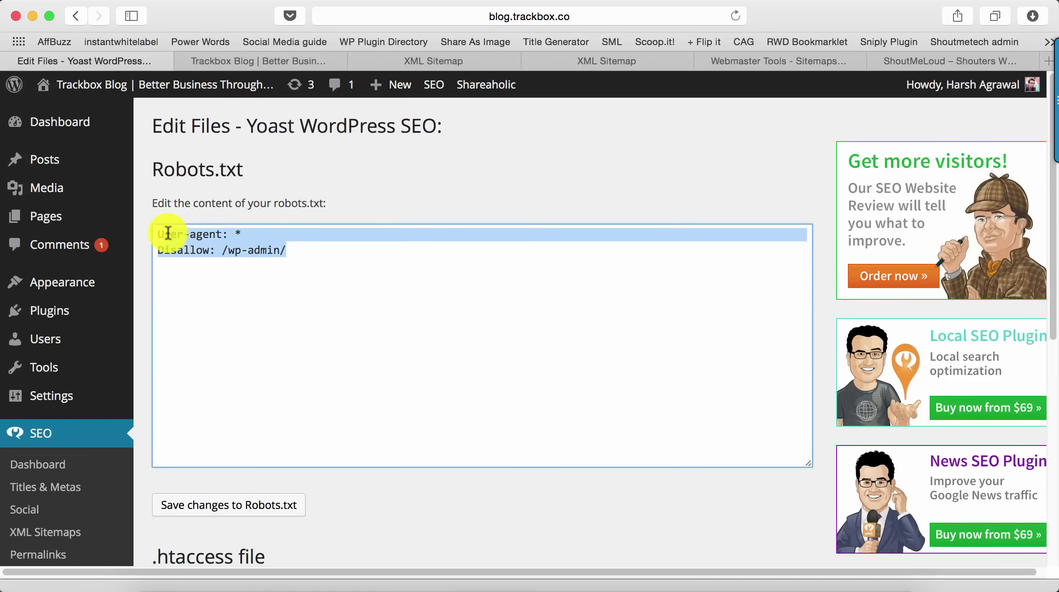
{"action": "scroll", "coordinate": [249, 204], "scroll_direction": "down", "scroll_amount": 4}
{"action": "scroll", "coordinate": [248, 212], "scroll_direction": "up", "scroll_amount": 2}
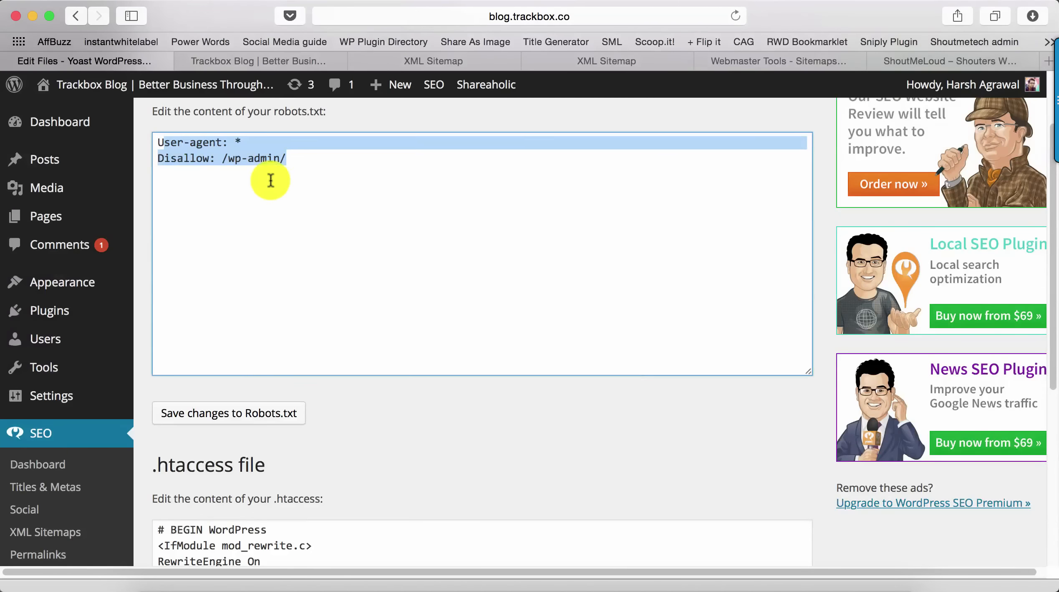
{"action": "left_click", "coordinate": [284, 161]}
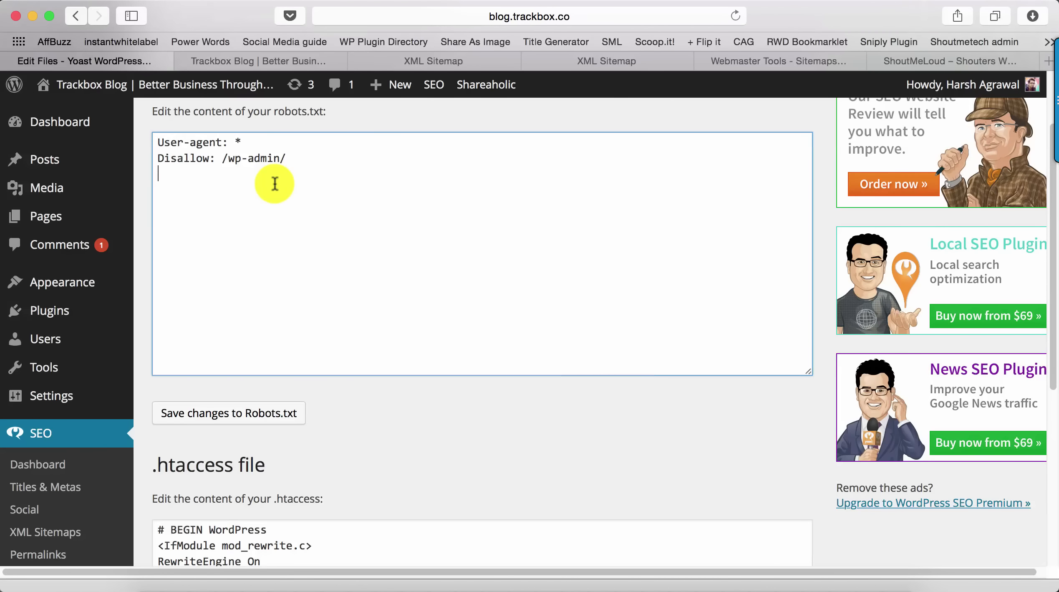
{"action": "scroll", "coordinate": [302, 189], "scroll_direction": "down", "scroll_amount": 7}
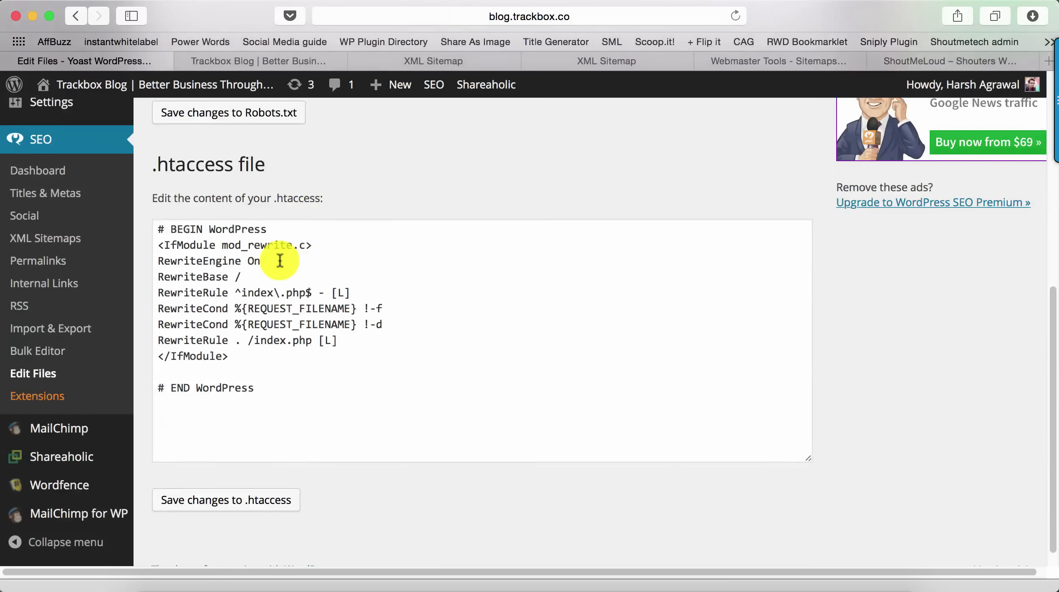
{"action": "scroll", "coordinate": [279, 264], "scroll_direction": "up", "scroll_amount": 9}
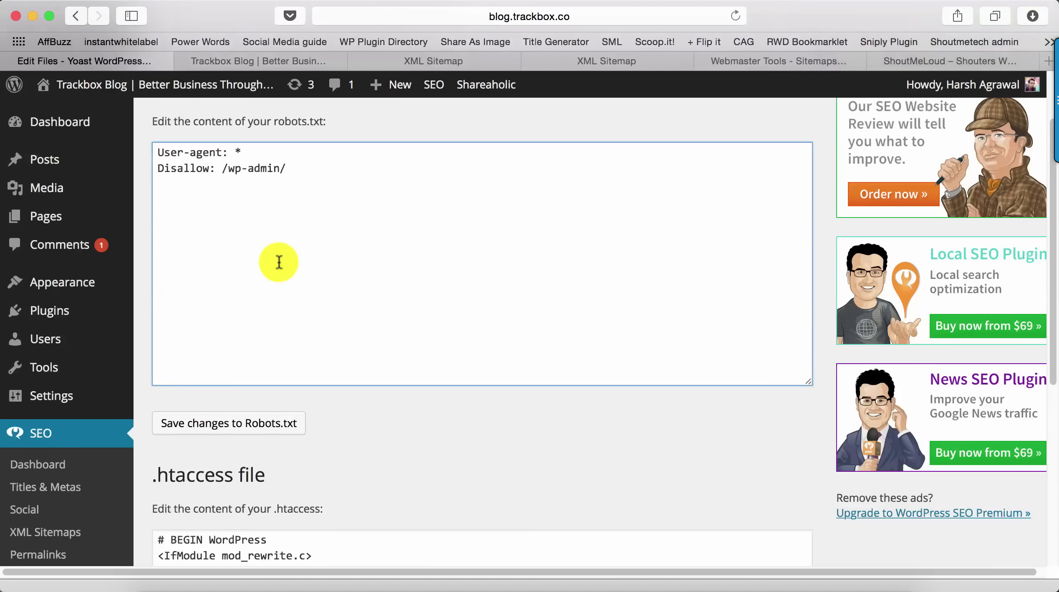
{"action": "scroll", "coordinate": [196, 325], "scroll_direction": "down", "scroll_amount": 2}
{"action": "scroll", "coordinate": [92, 387], "scroll_direction": "down", "scroll_amount": 2}
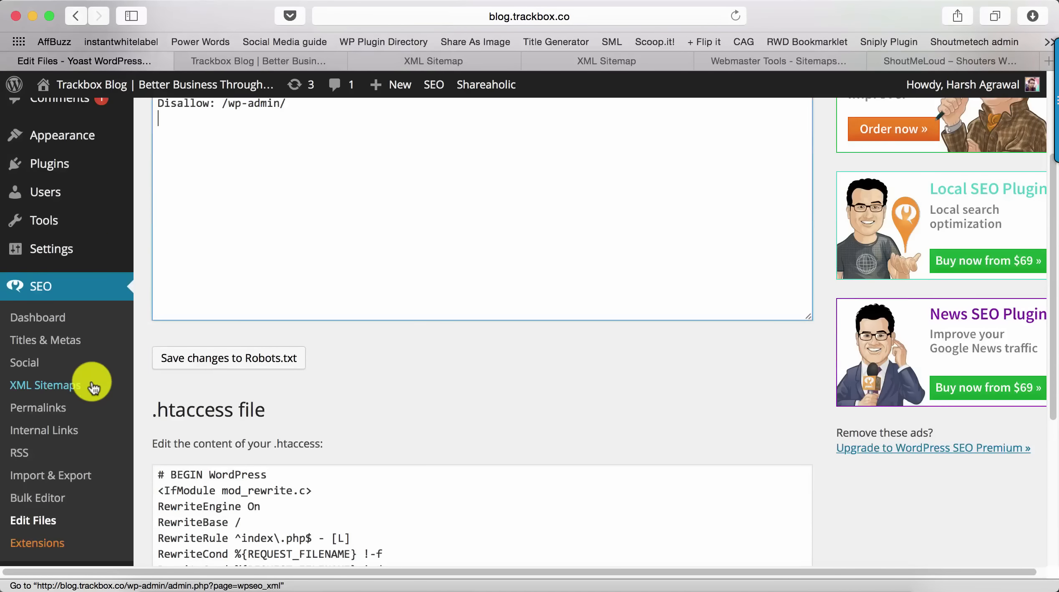
{"action": "left_click", "coordinate": [30, 366]}
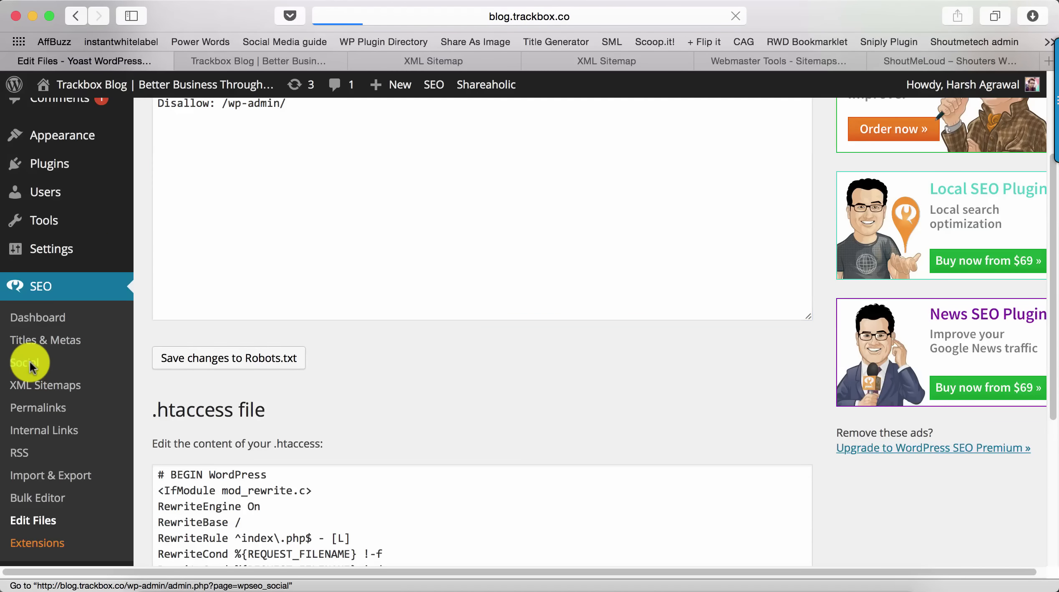